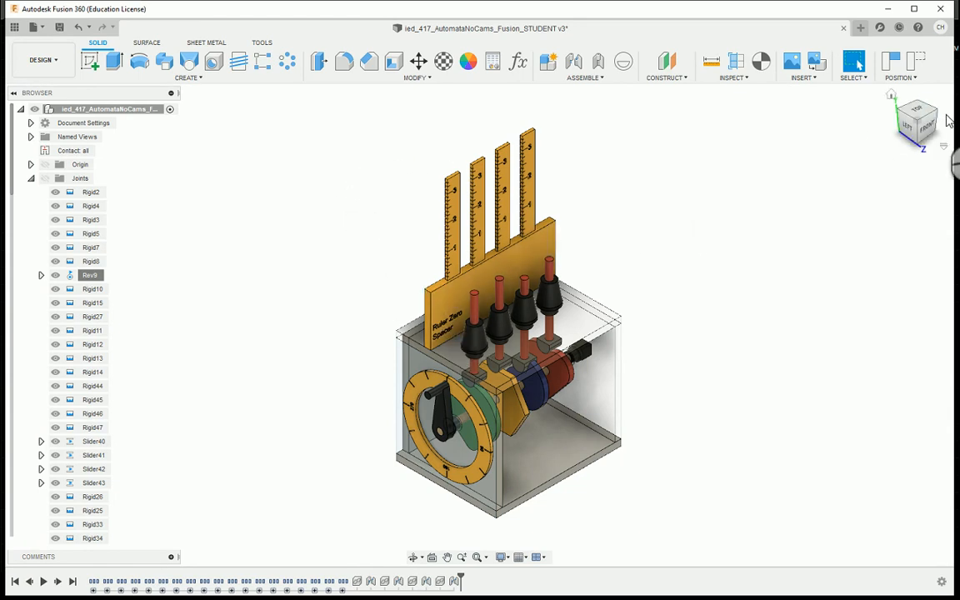
- Inspect from the front how the follower tops line up with the upper edge of the ruler spacer
left_click(923, 127)
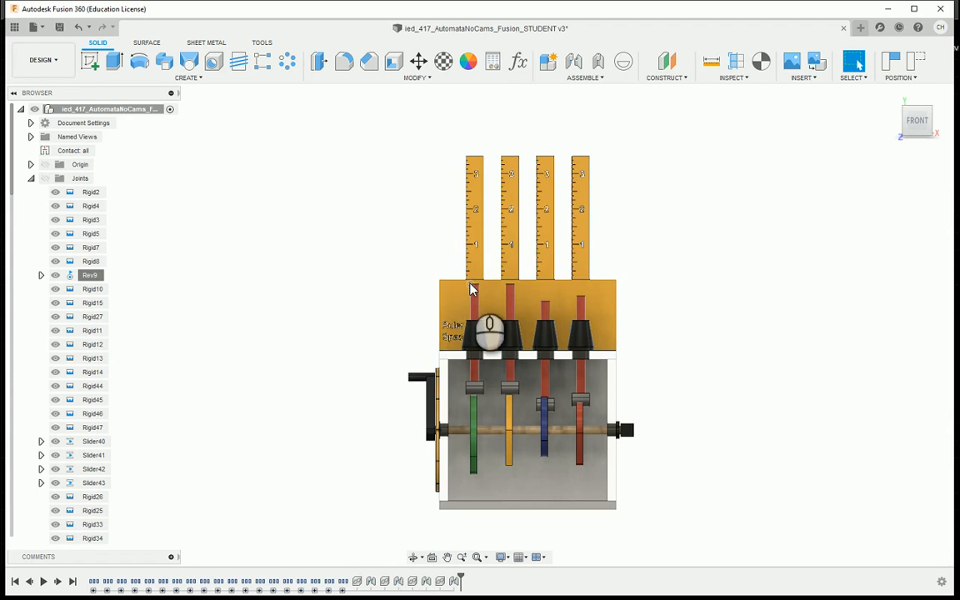
scroll(471, 289, "up", 5)
left_click(439, 273)
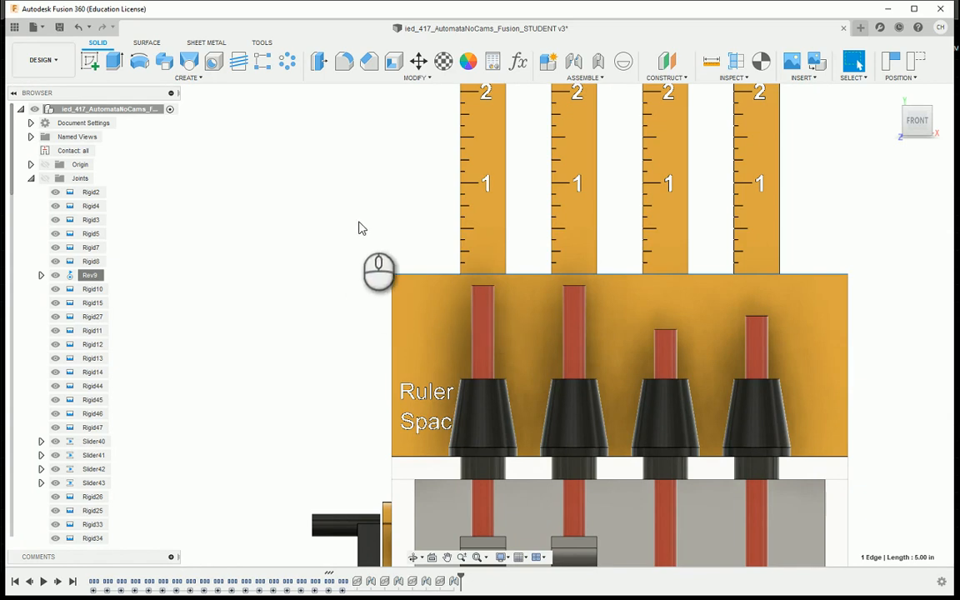
scroll(360, 228, "down", 3)
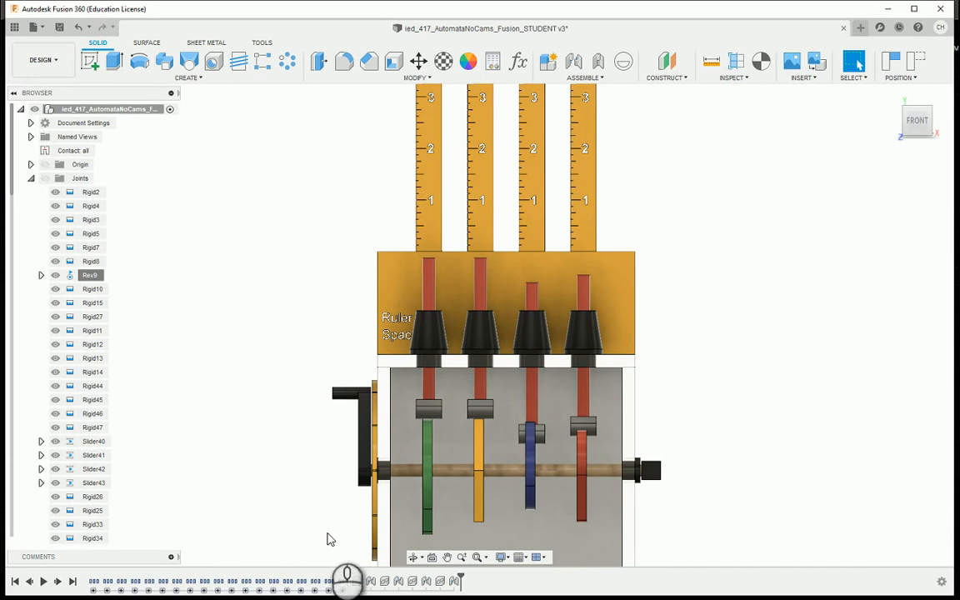
left_click(904, 107)
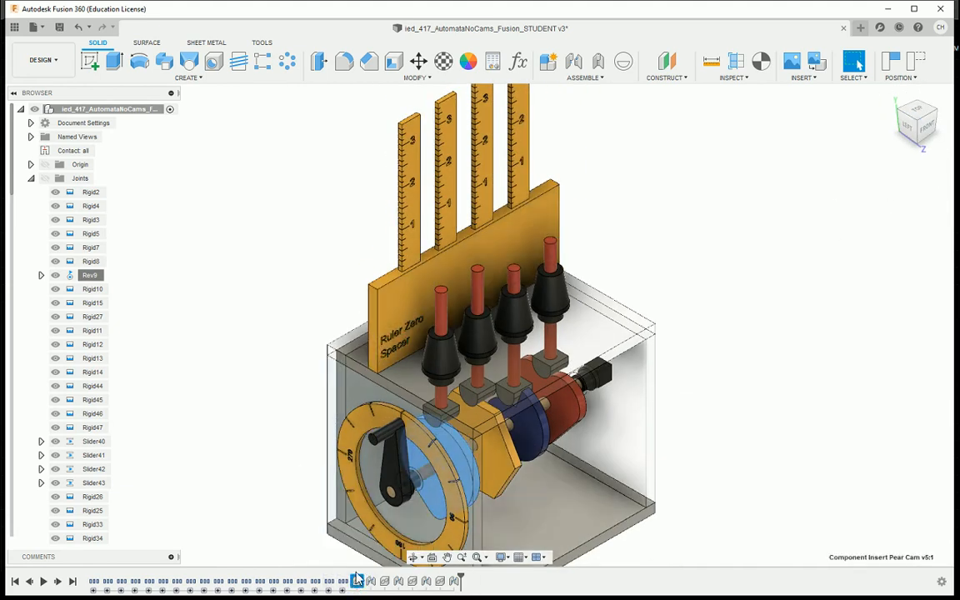
- Examine the cam inserts, their rigid joints and the grouped follower features in the timeline, starting with the Pear Cam
left_click(357, 586)
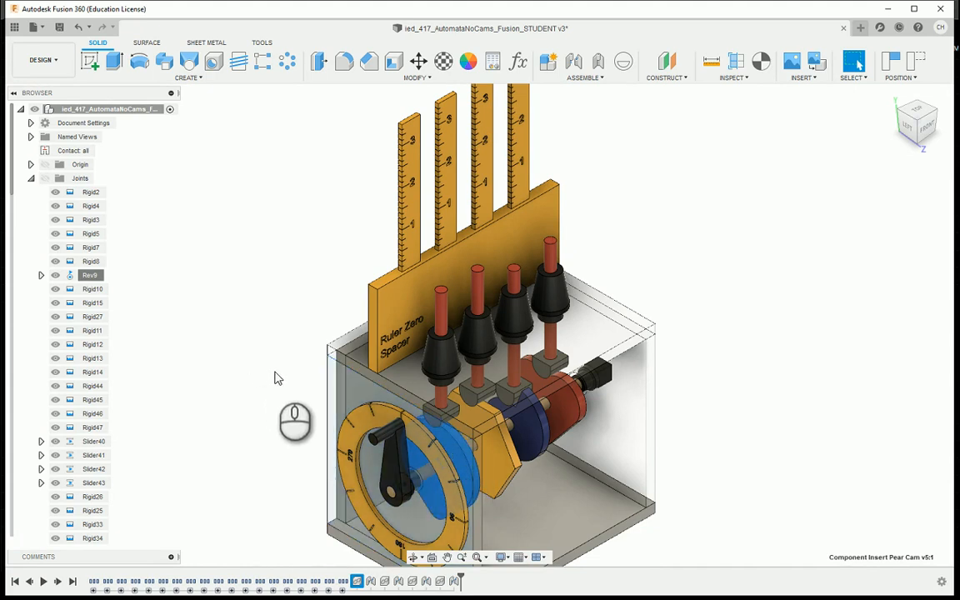
left_click(372, 580)
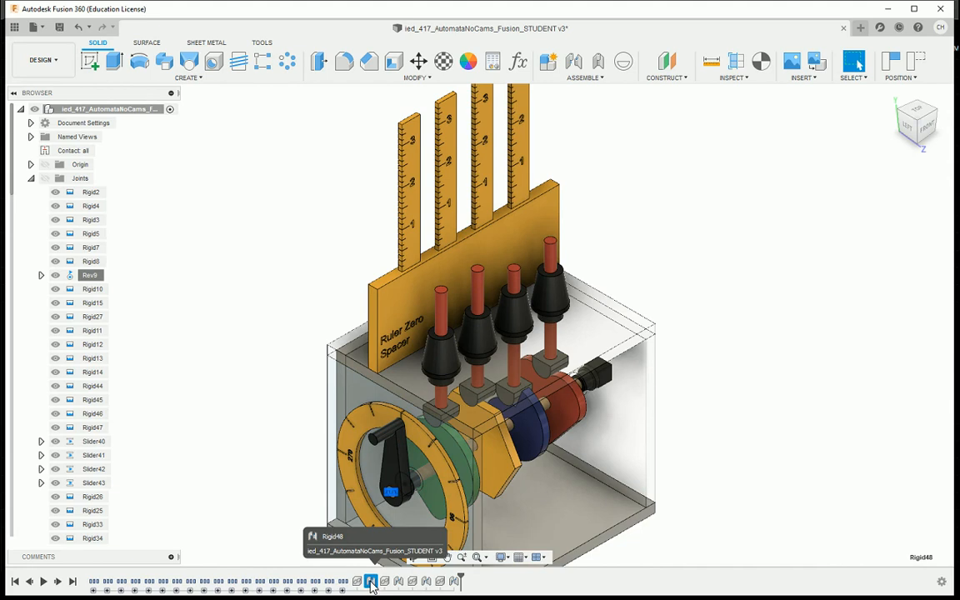
left_click(357, 580)
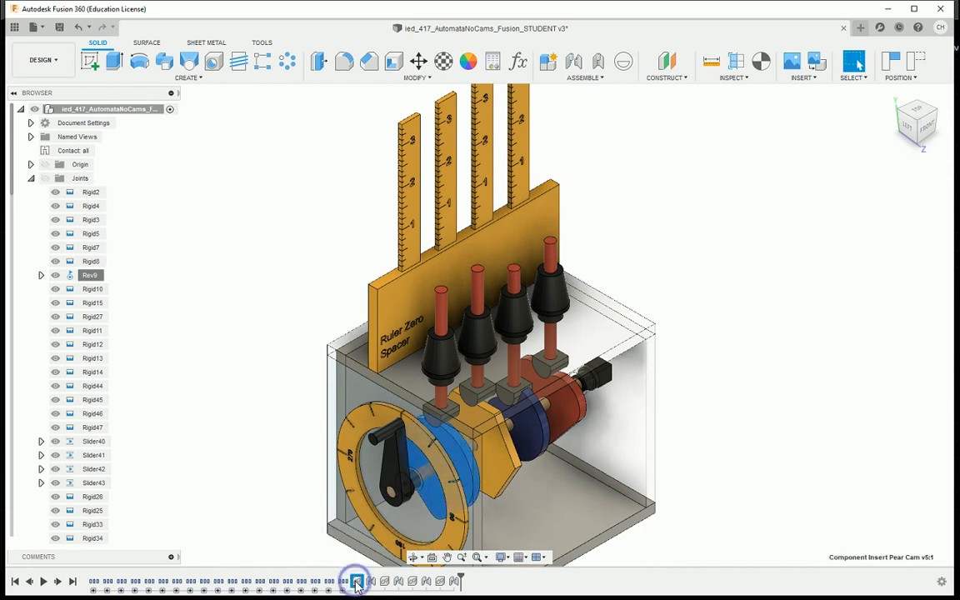
left_click(371, 582)
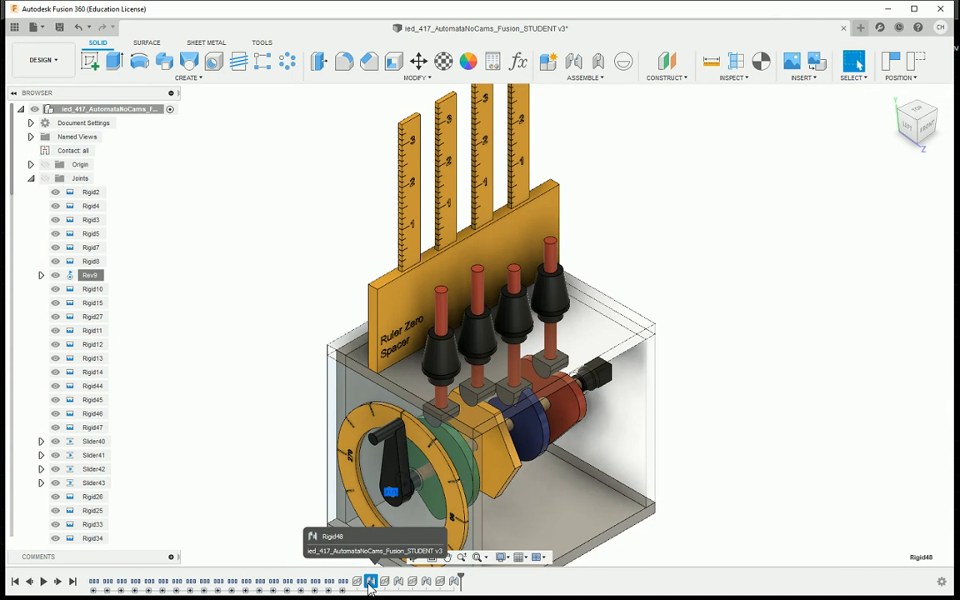
left_click(384, 582)
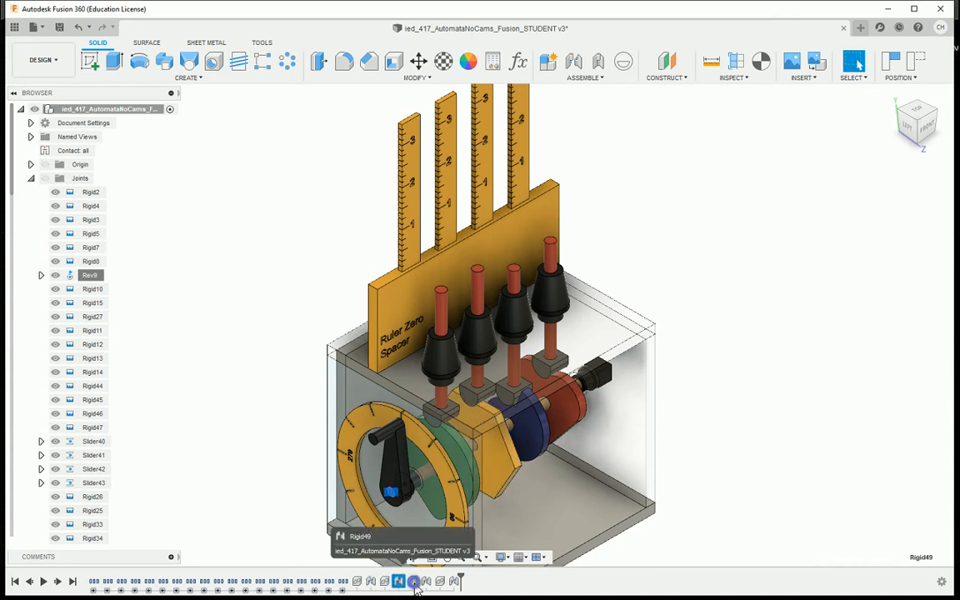
left_click(412, 582)
left_click(425, 582)
left_click(440, 582)
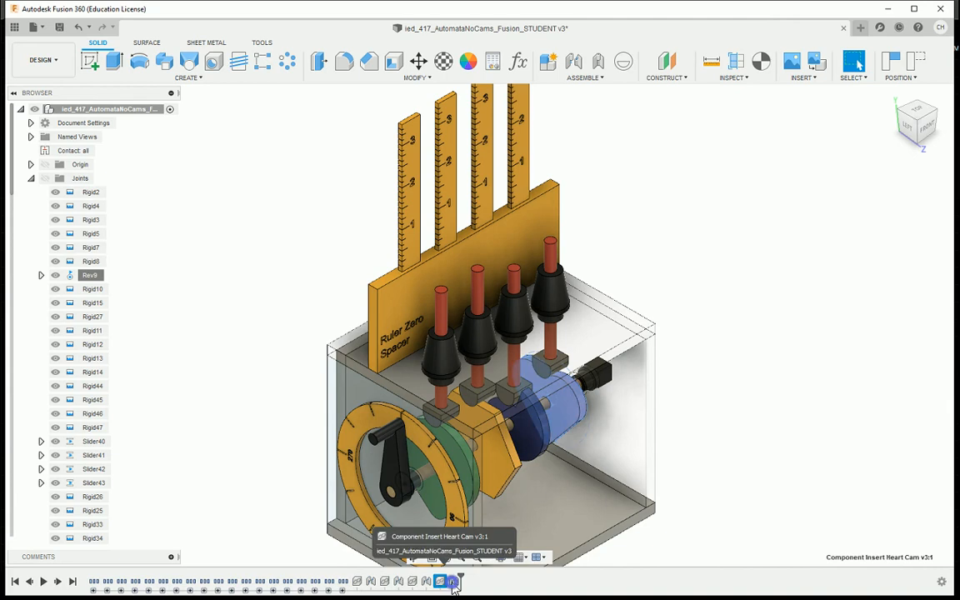
left_click(454, 581)
left_click(283, 454)
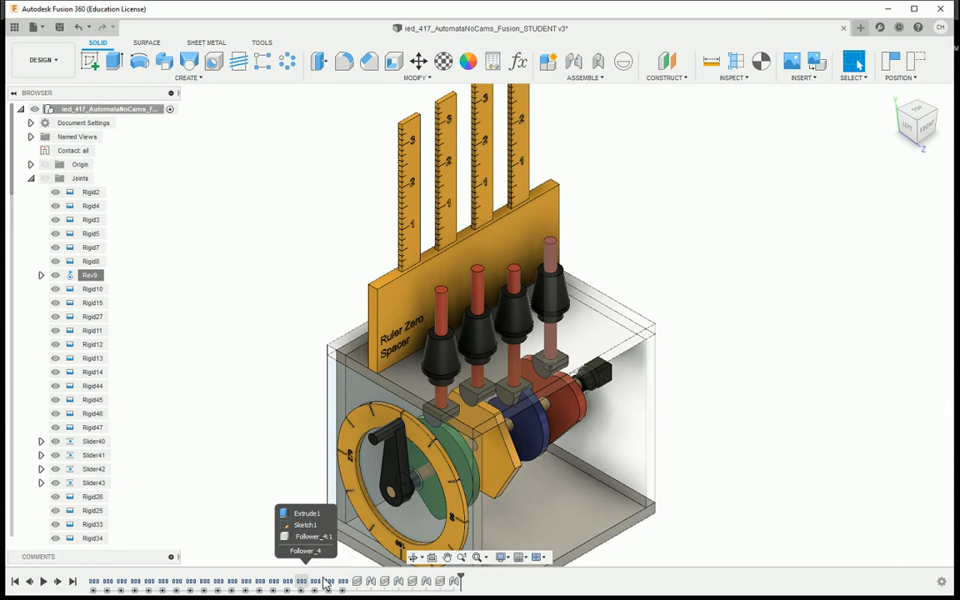
left_click(288, 480)
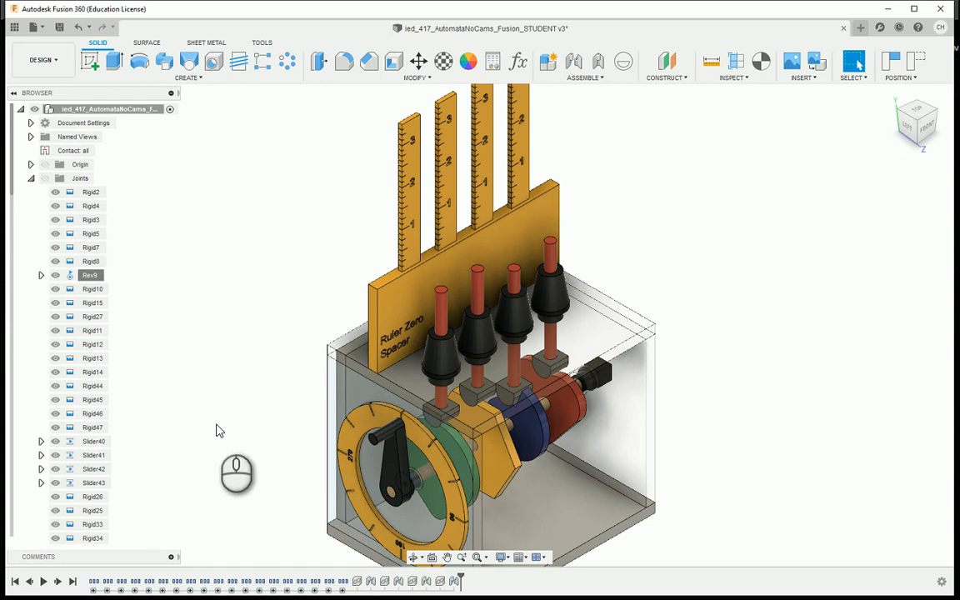
- Group the timeline features from the Pear Cam insert through the last rigid joint, then expand and collapse the group
left_click(356, 583)
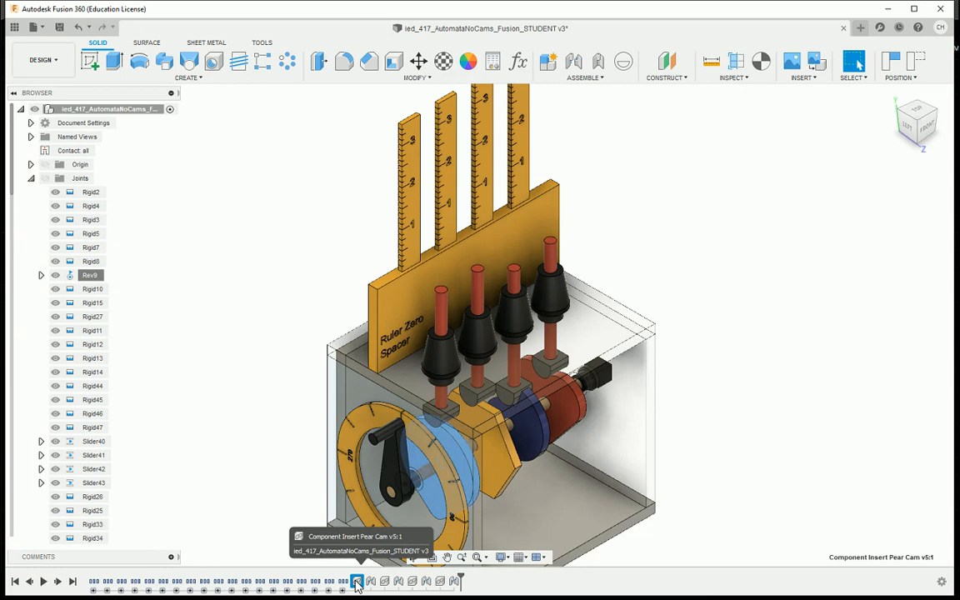
left_click(455, 582, "shift")
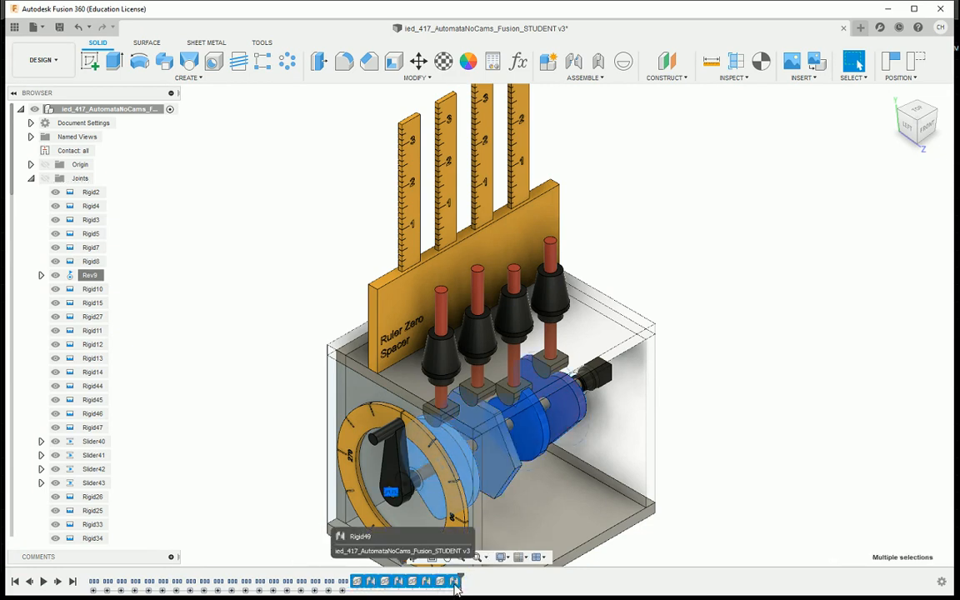
right_click(454, 583)
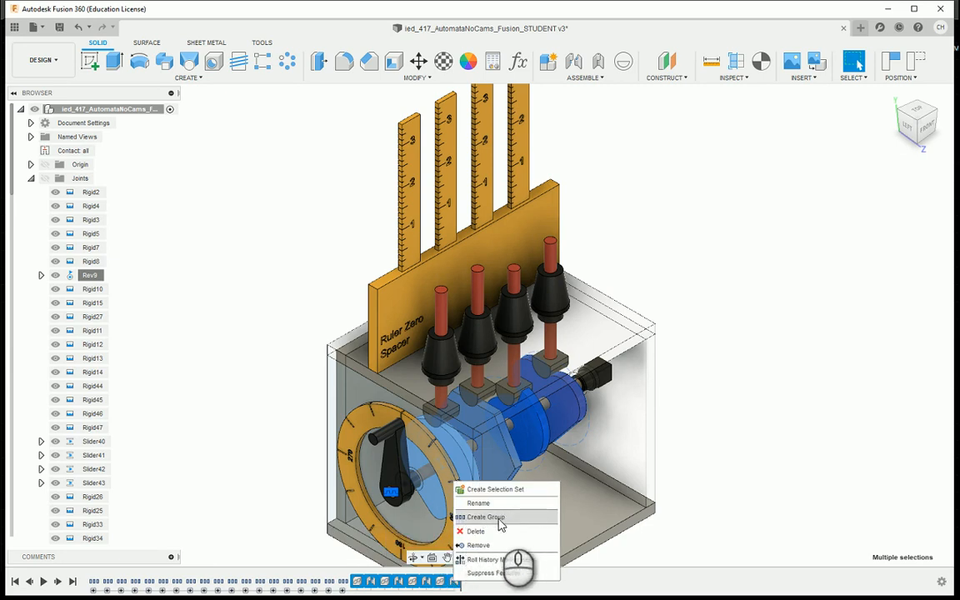
left_click(473, 517)
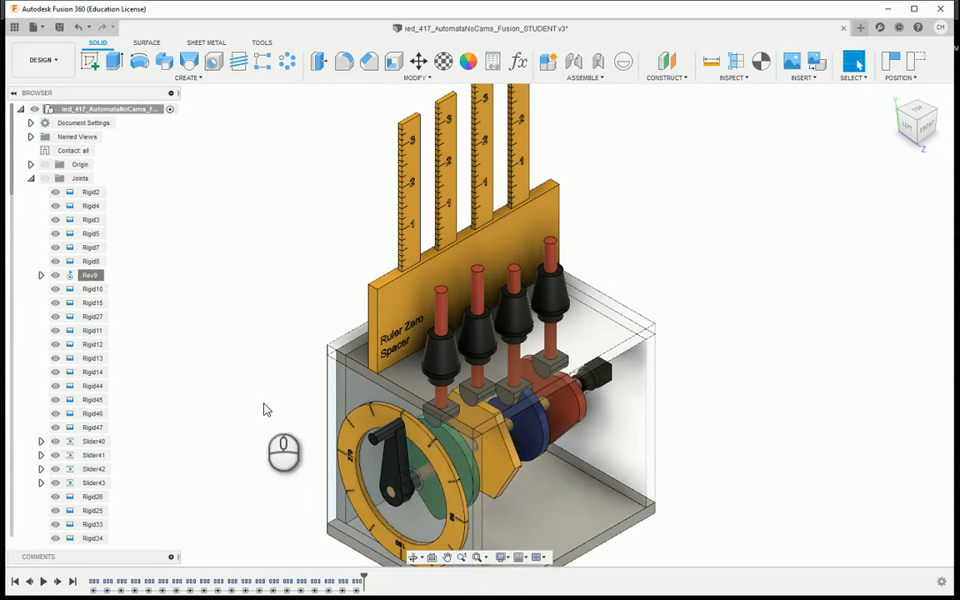
left_click(354, 591)
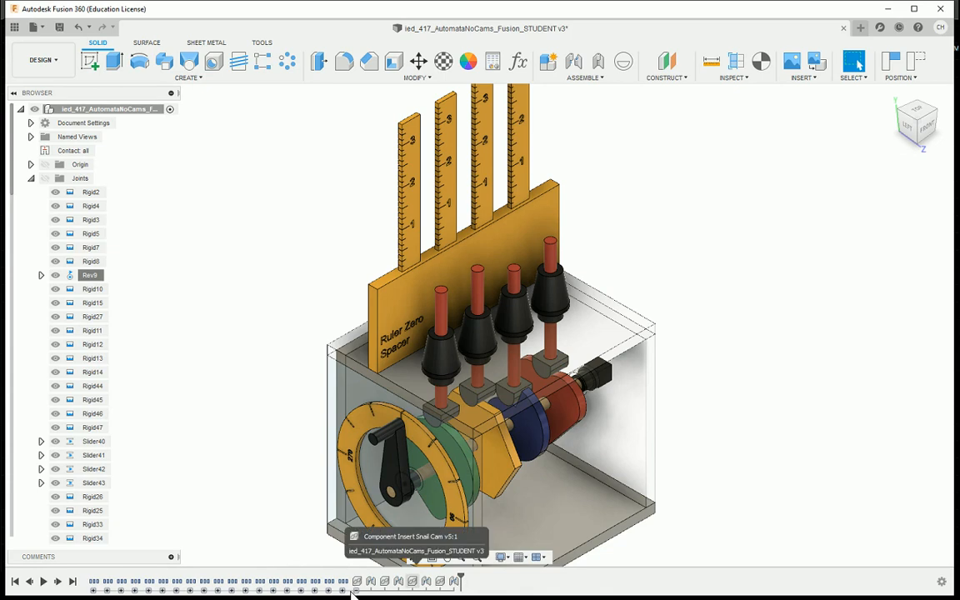
left_click(356, 591)
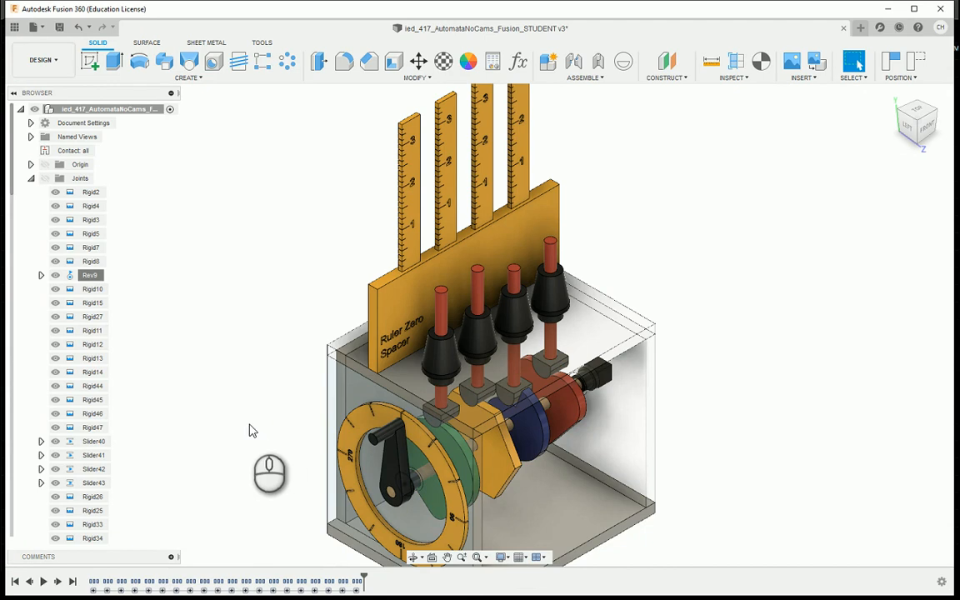
- Locate the Ruler_Spacer feature group in the timeline by selecting the spacer's front face, and expand the group
scroll(301, 374, "down", 2)
middle_click_drag(280, 367, 324, 362)
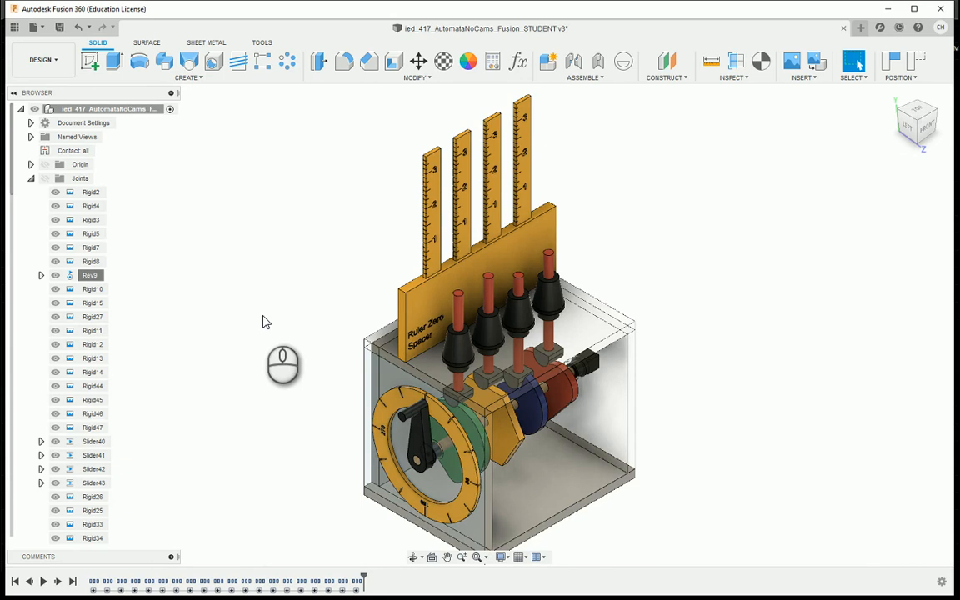
left_click(421, 291)
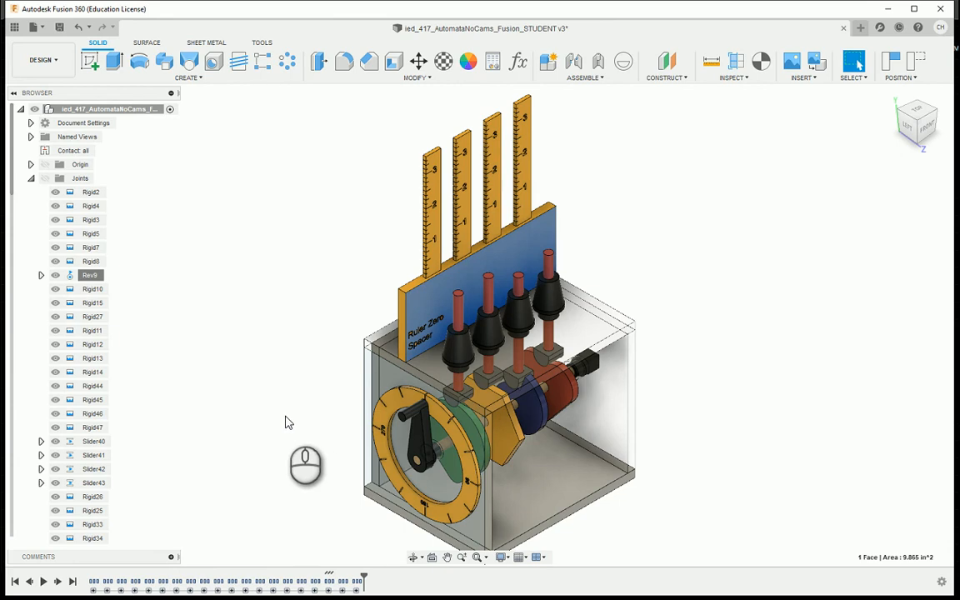
mouse_move(331, 585)
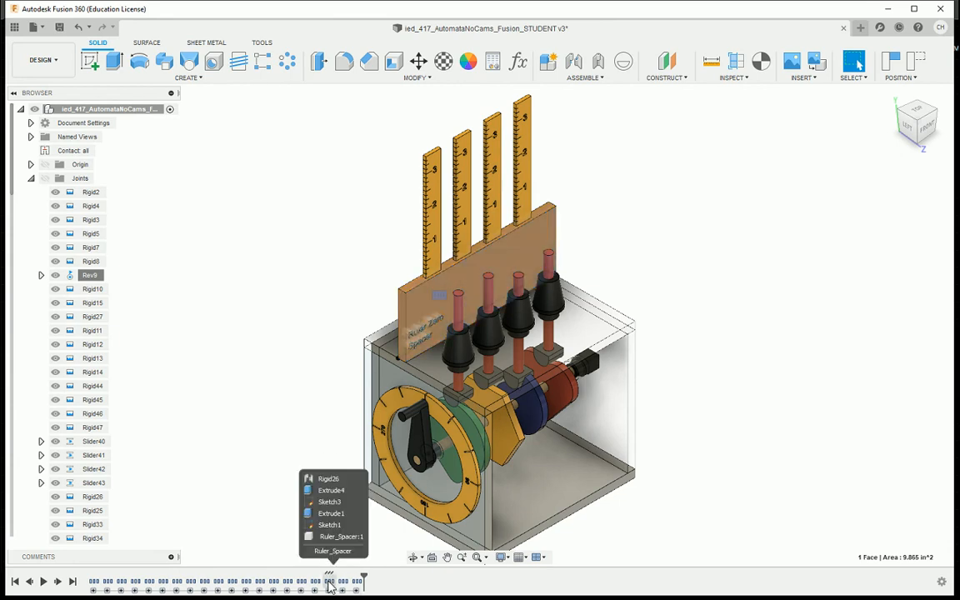
left_click(328, 588)
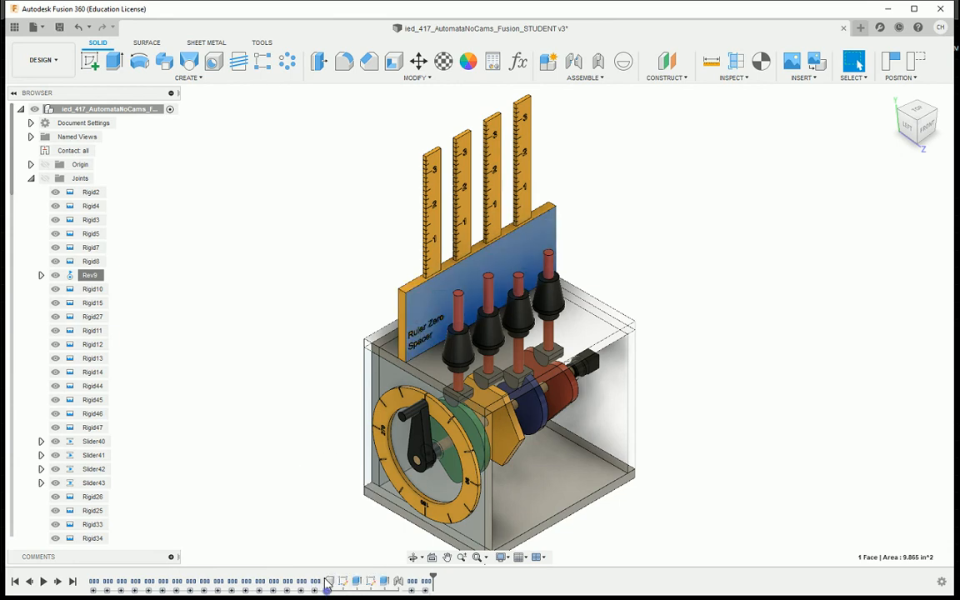
left_click(288, 442)
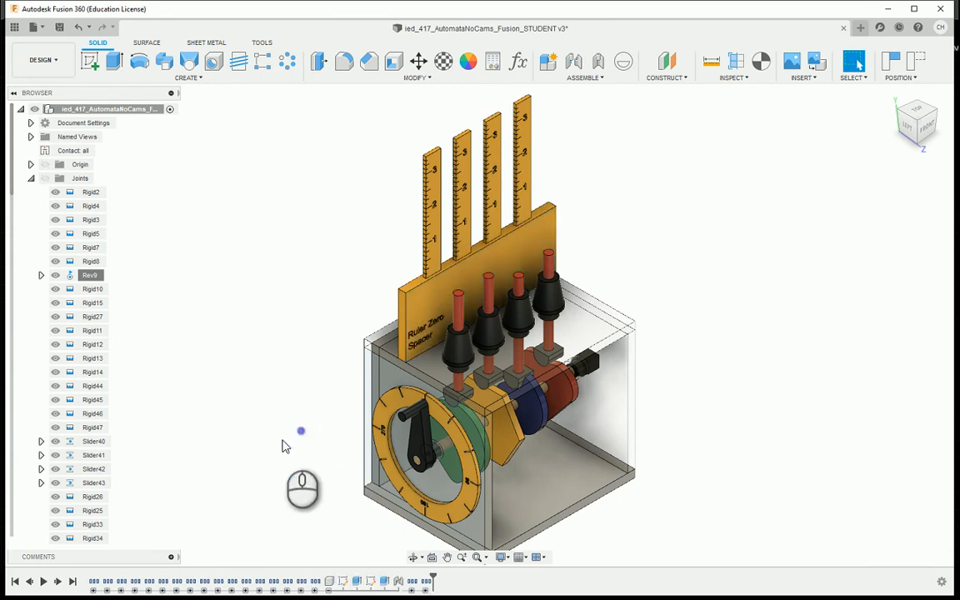
- Review the ruler spacer's two sketches, two extrusions and rigid joint one by one in the timeline
left_click(345, 583)
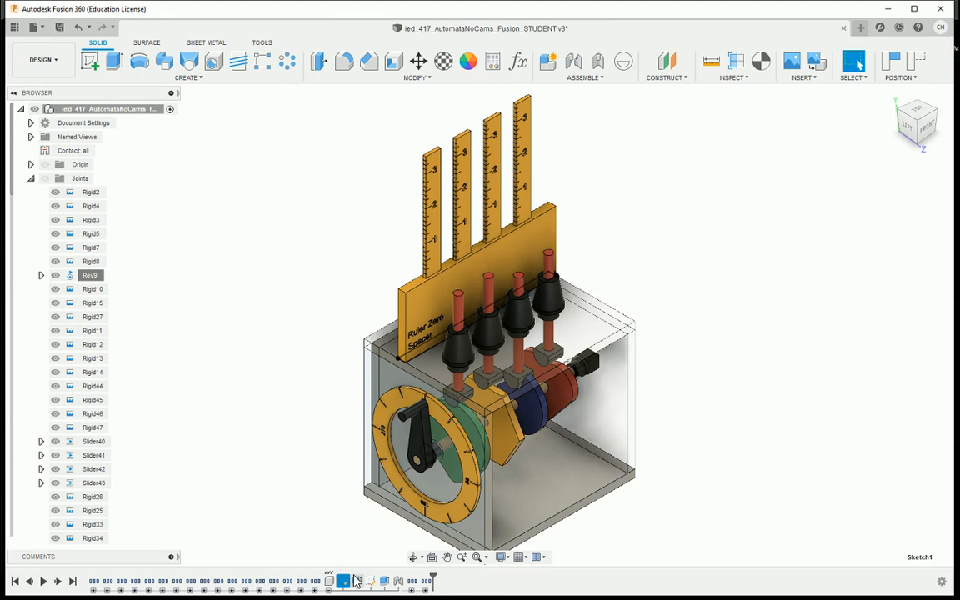
left_click(357, 582)
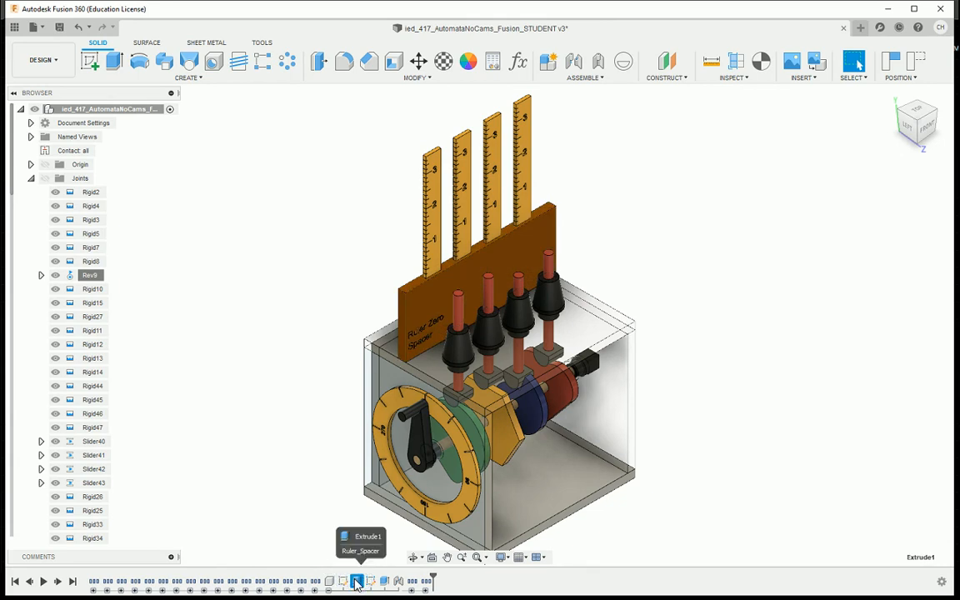
left_click(371, 582)
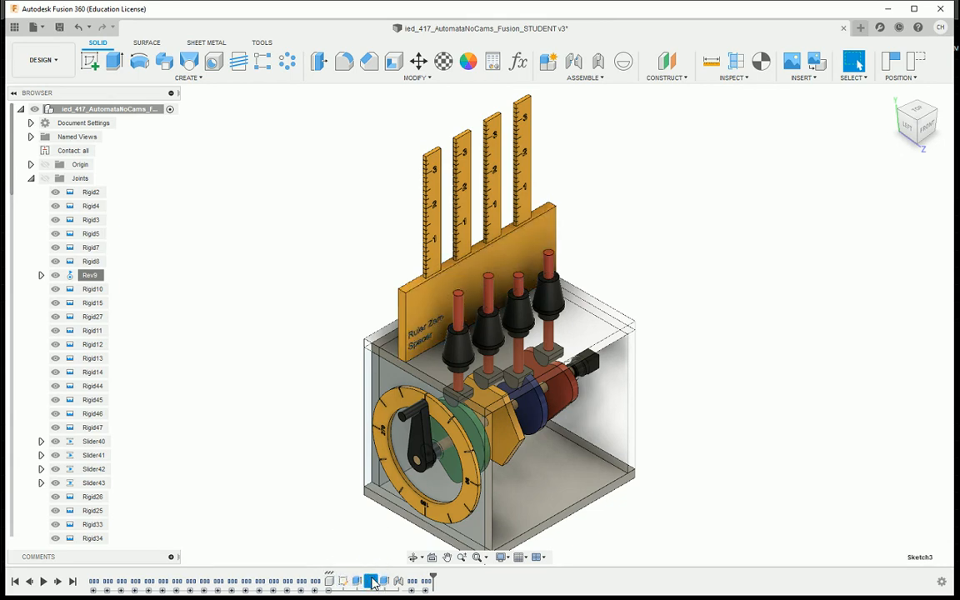
left_click(384, 581)
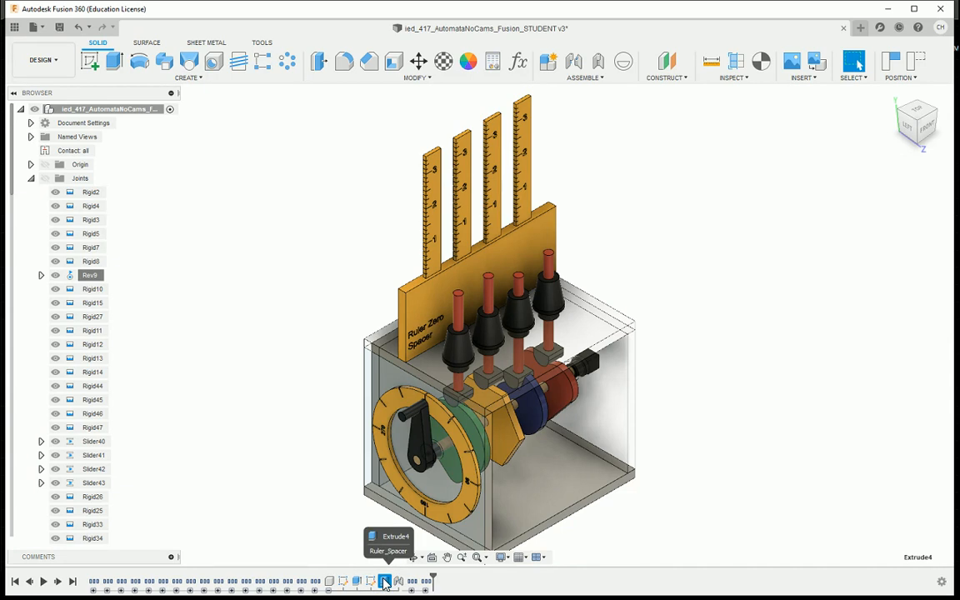
left_click(399, 582)
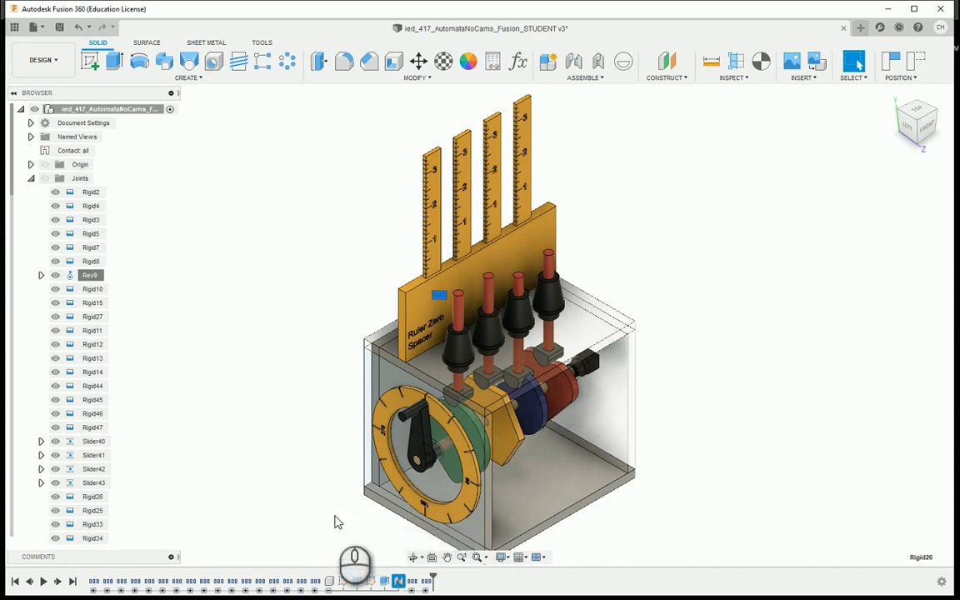
left_click(357, 581)
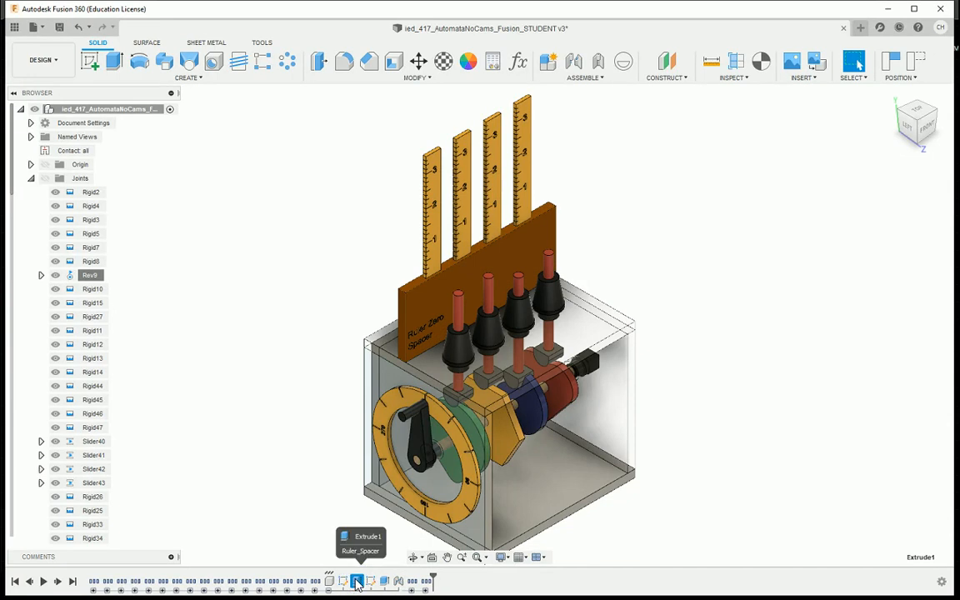
right_click(357, 581)
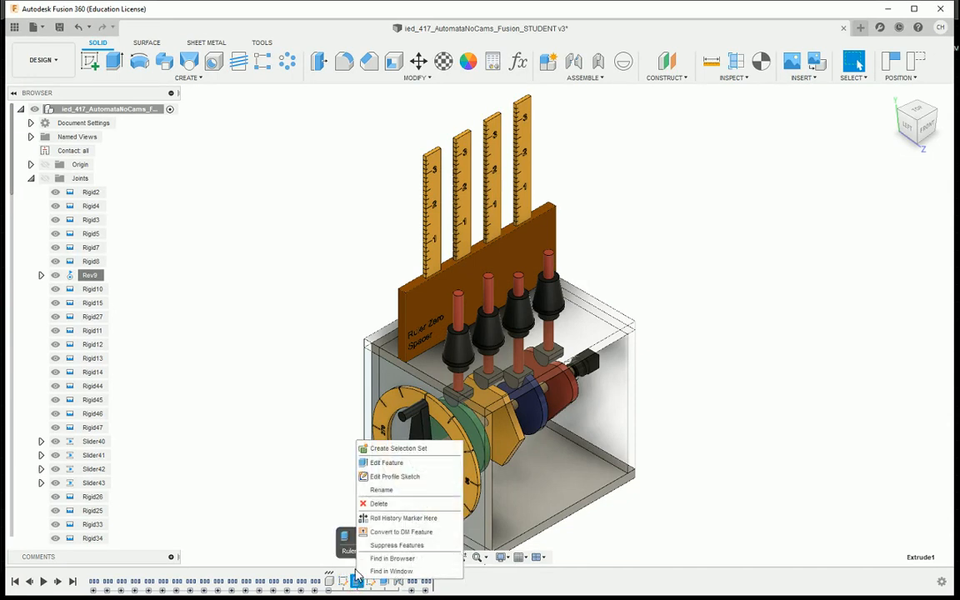
left_click(364, 456)
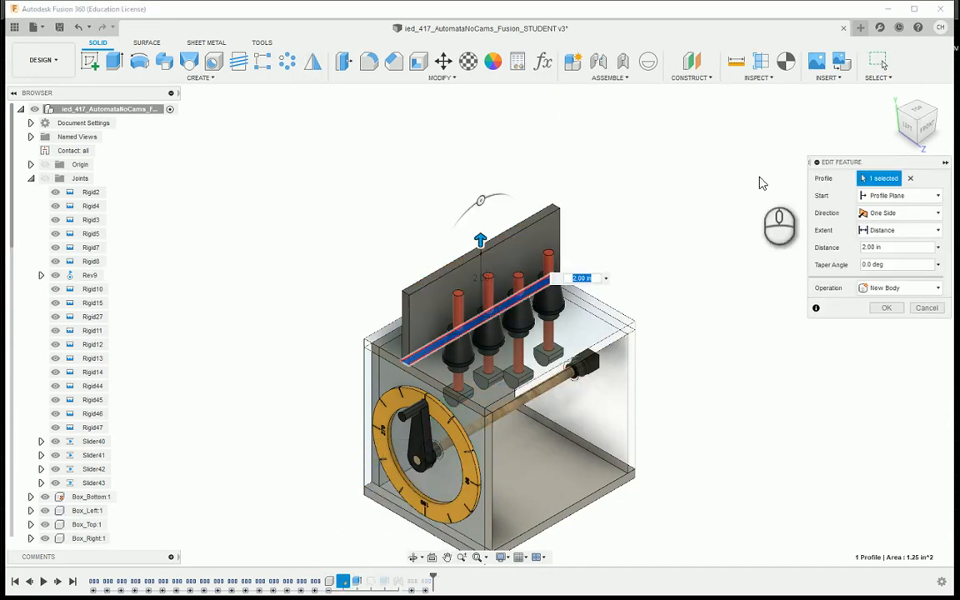
left_click(929, 130)
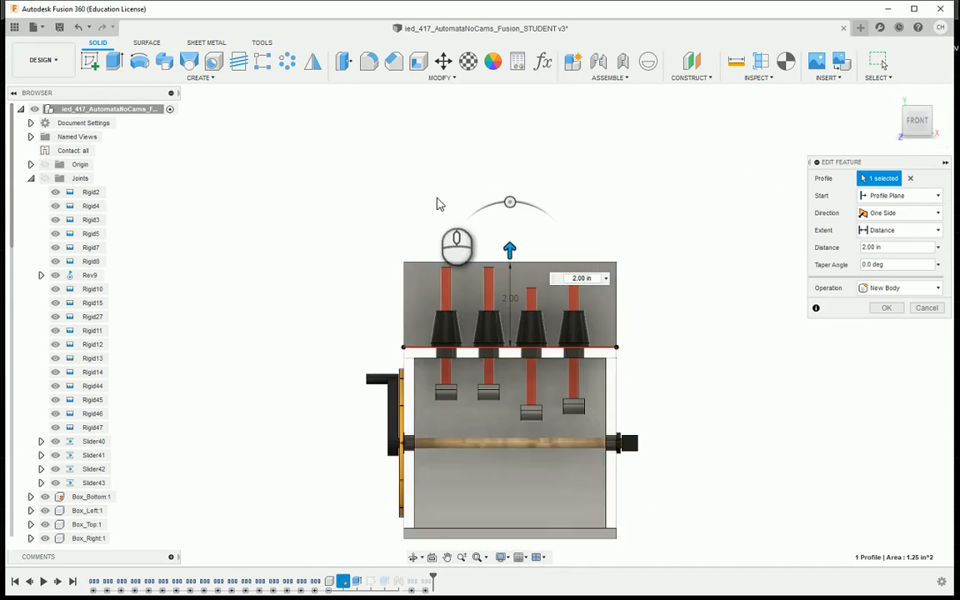
scroll(421, 288, "up", 3)
scroll(491, 286, "up", 2)
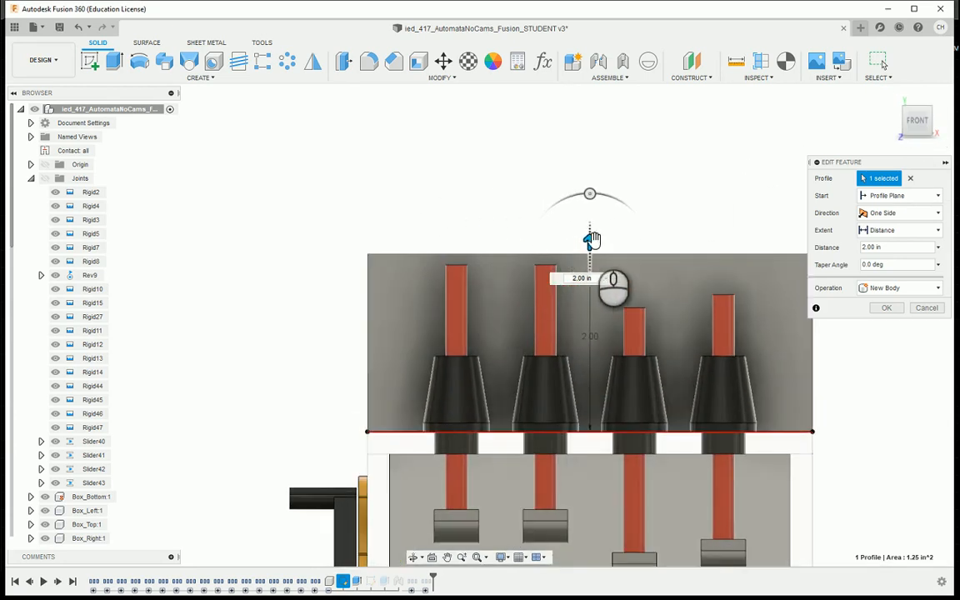
left_click_drag(591, 241, 591, 253)
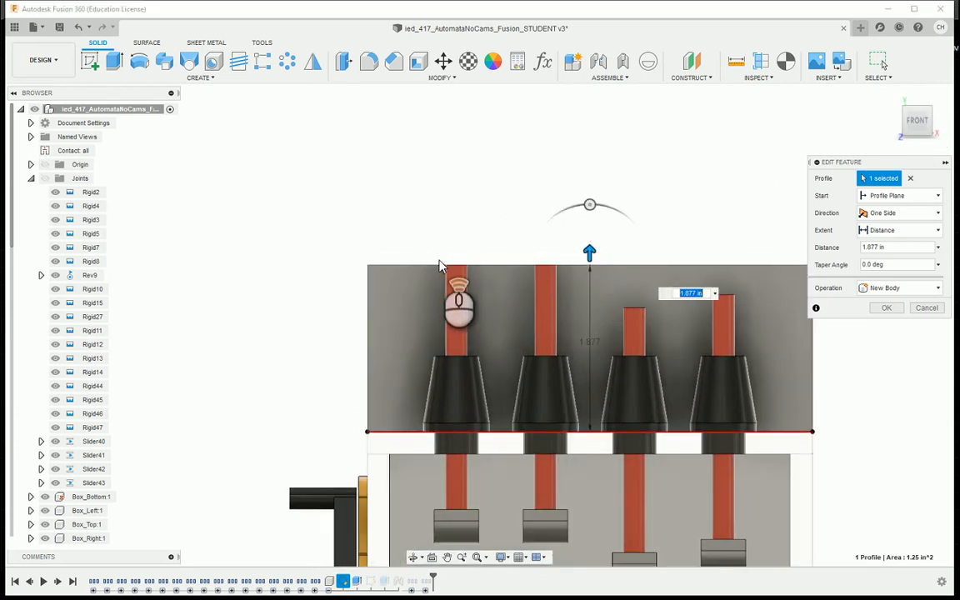
scroll(460, 275, "up", 5)
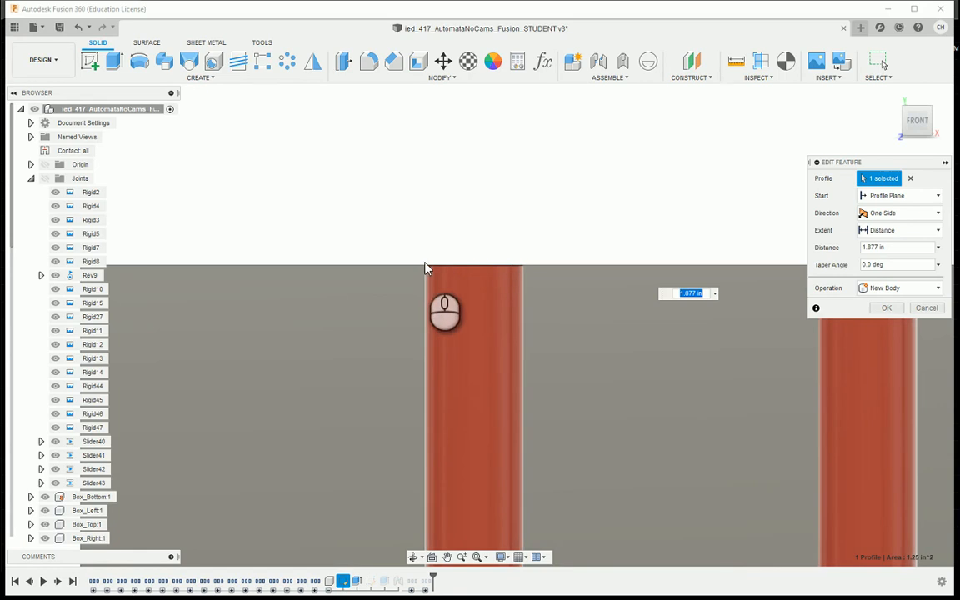
scroll(416, 285, "down", 5)
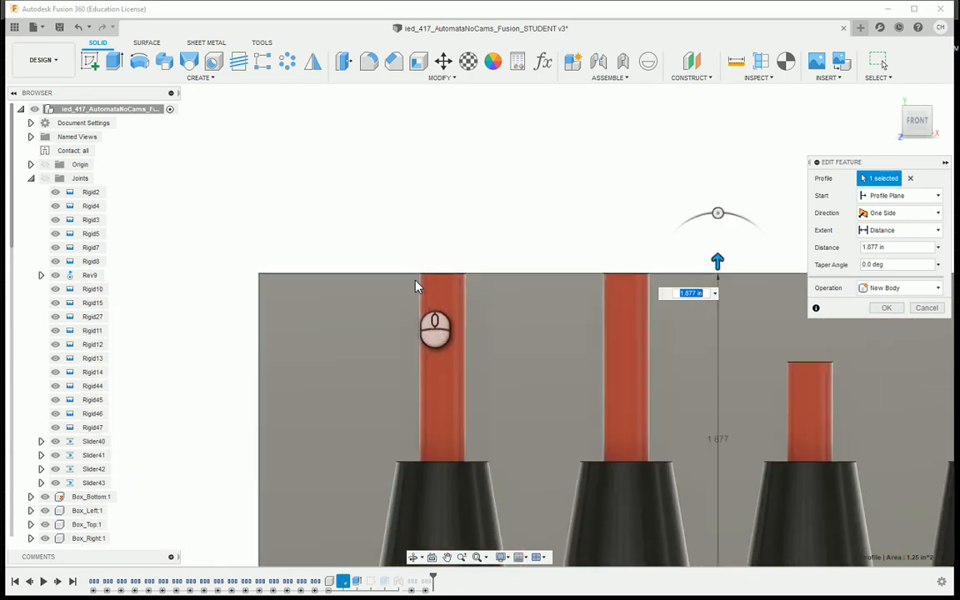
scroll(416, 285, "down", 2)
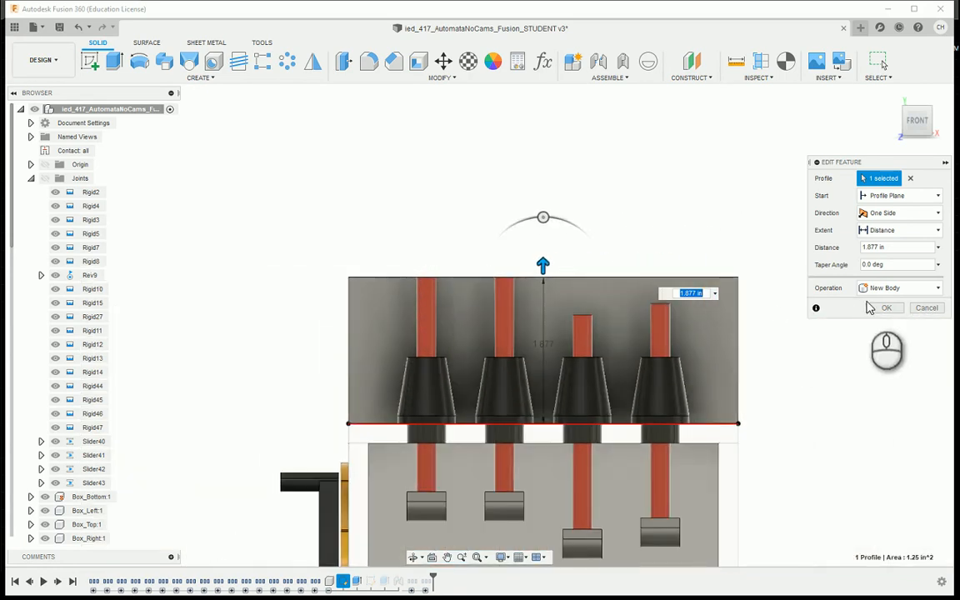
left_click(926, 308)
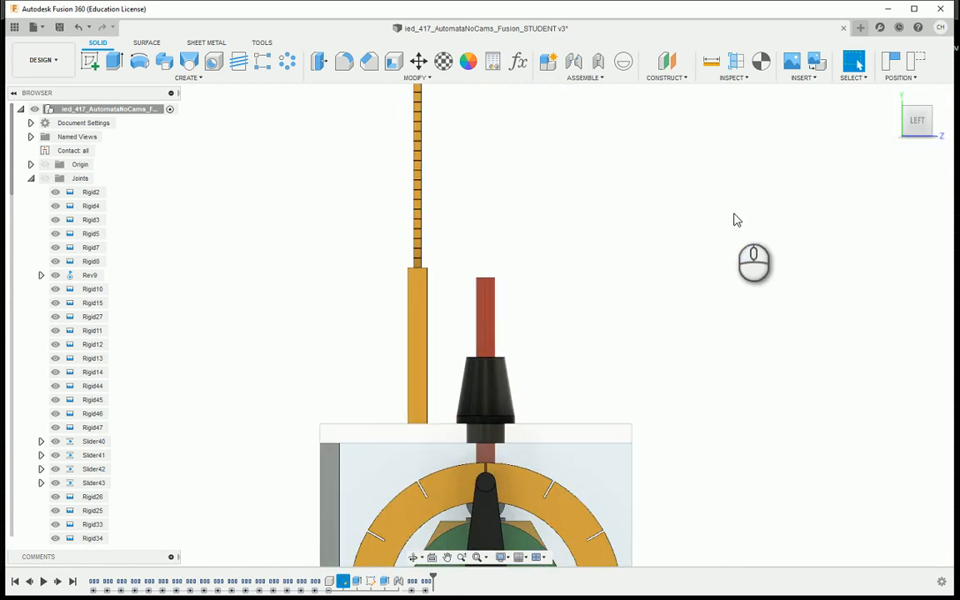
- Measure from the top vertex of the follower rod nearest the crank to the box top's upper edge, and reset the measurement selection
left_click(711, 63)
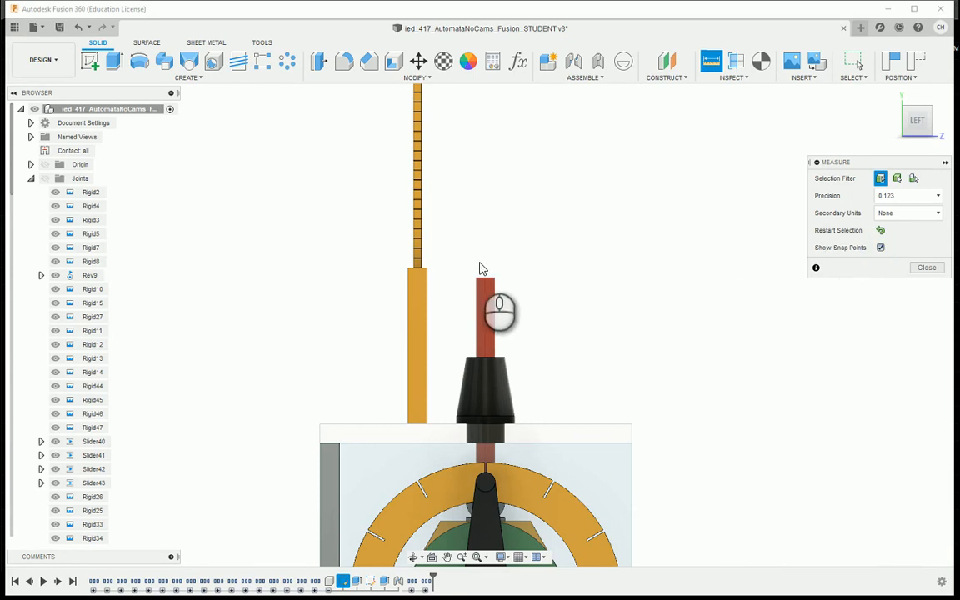
scroll(480, 267, "up", 3)
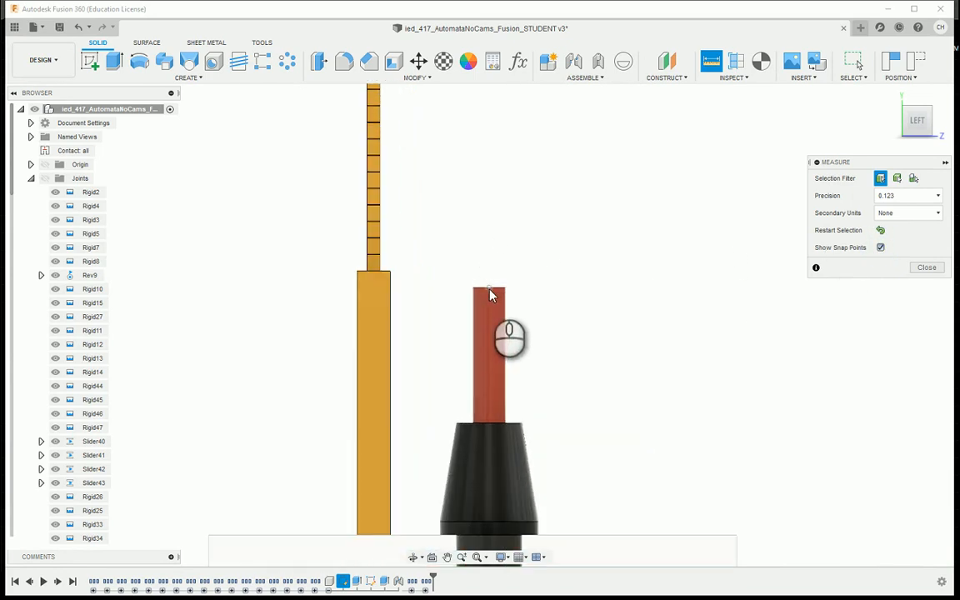
left_click(490, 292)
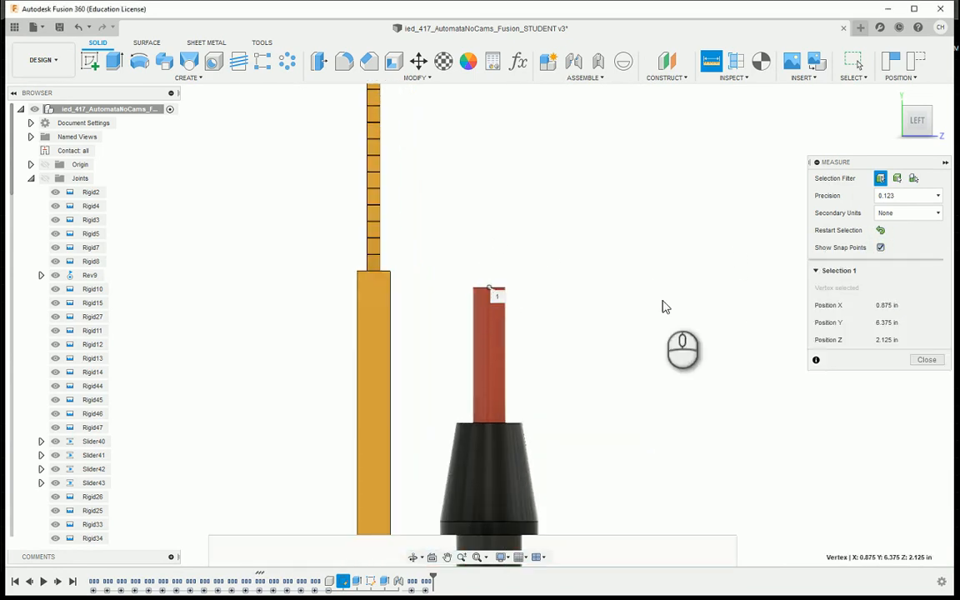
scroll(563, 289, "down", 2)
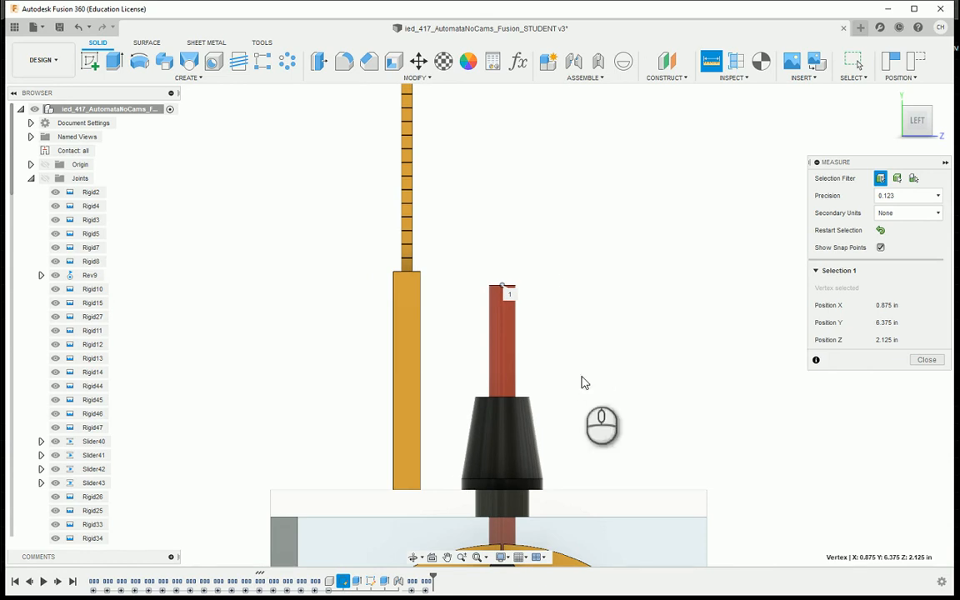
left_click(504, 498)
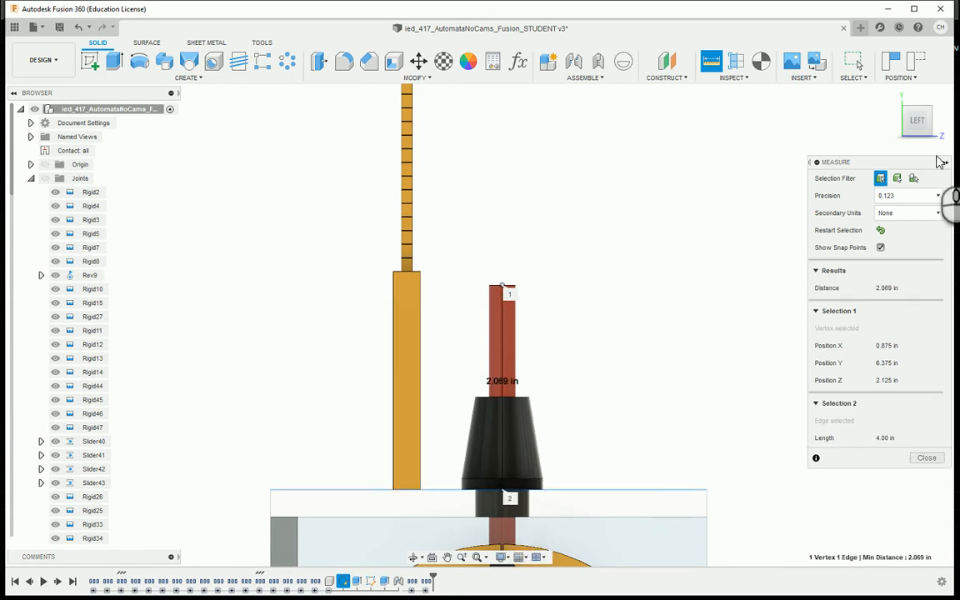
middle_click_drag(930, 169, 843, 172, "shift")
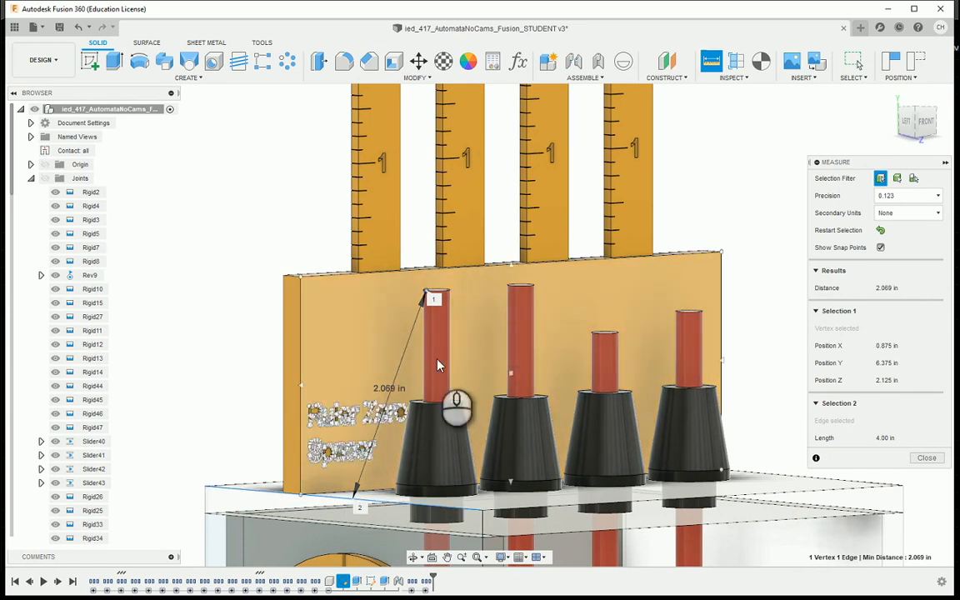
scroll(402, 397, "down", 3)
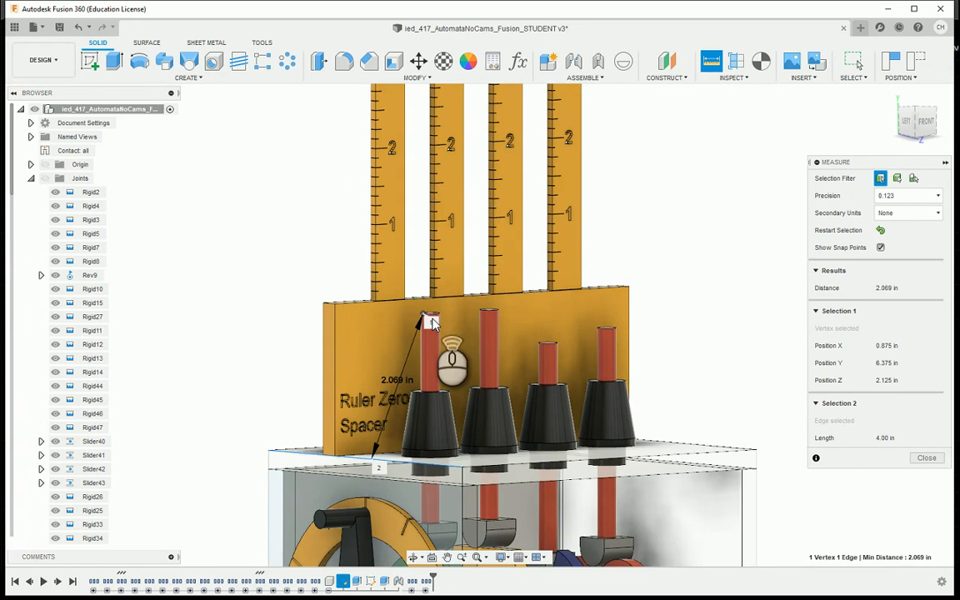
scroll(435, 336, "up", 2)
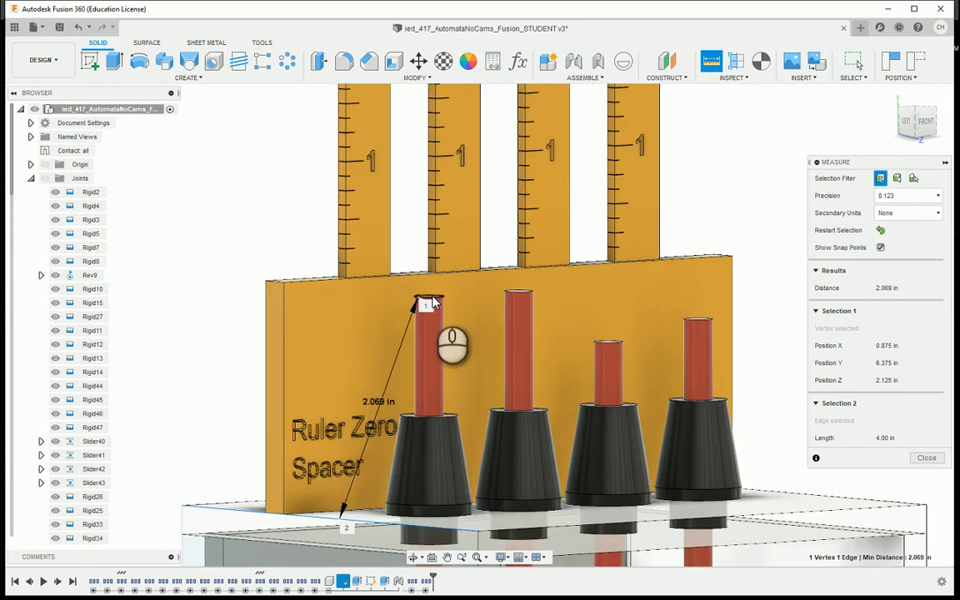
left_click(430, 298)
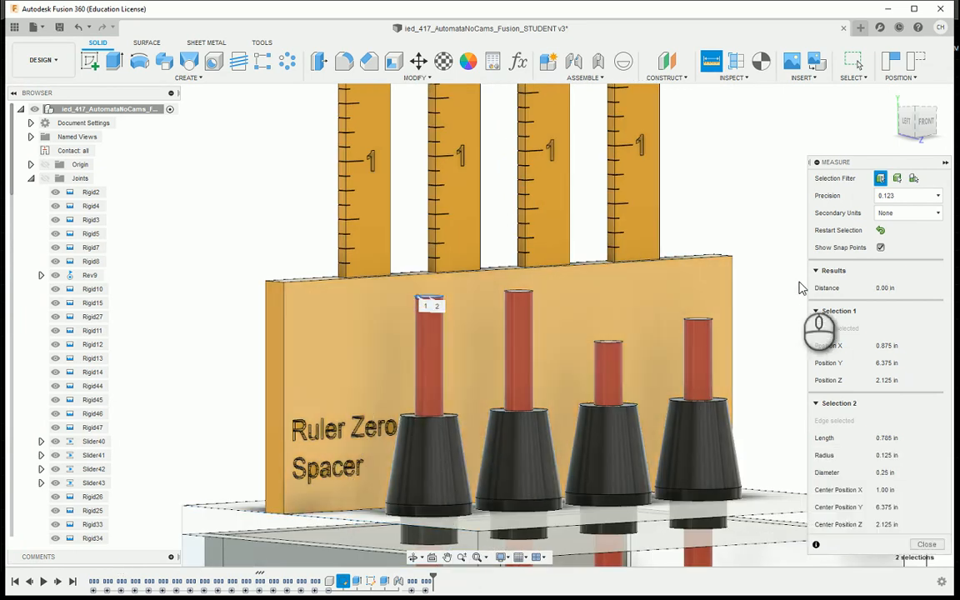
left_click(880, 230)
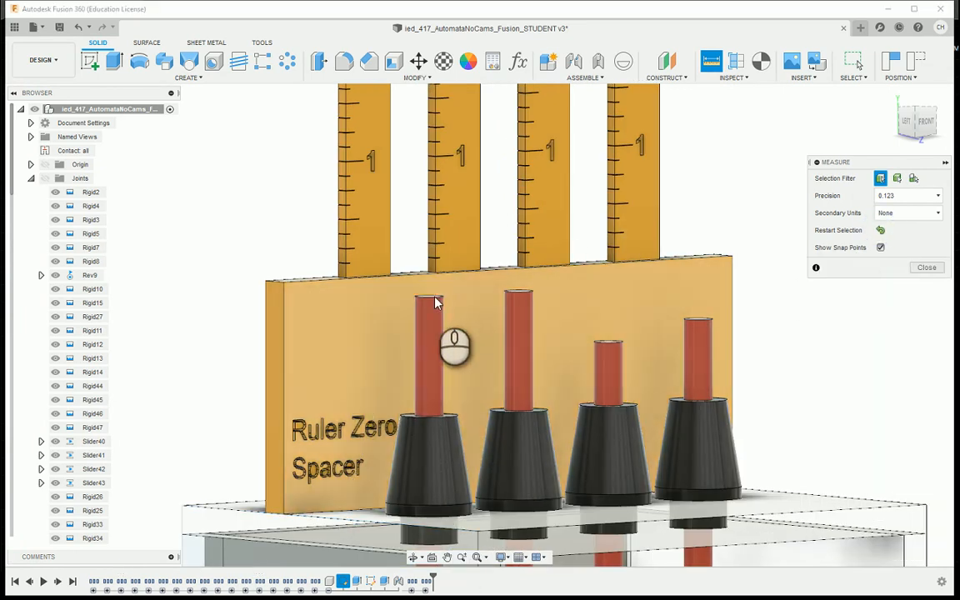
- Measure the distance from the top circular edge of the follower rod nearest the crank to the bottom circular edge of its black guide
left_click(427, 298)
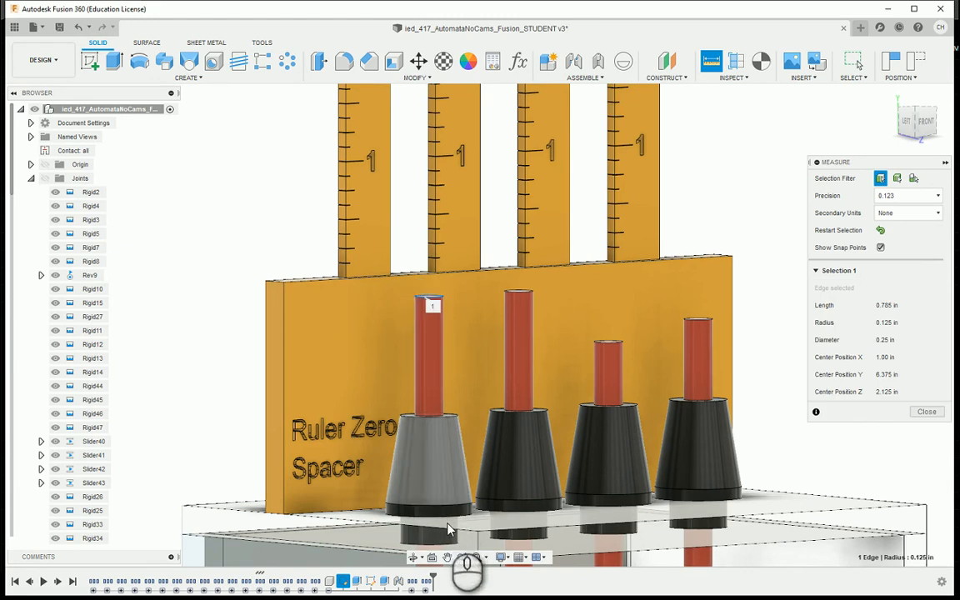
left_click_drag(920, 130, 918, 153)
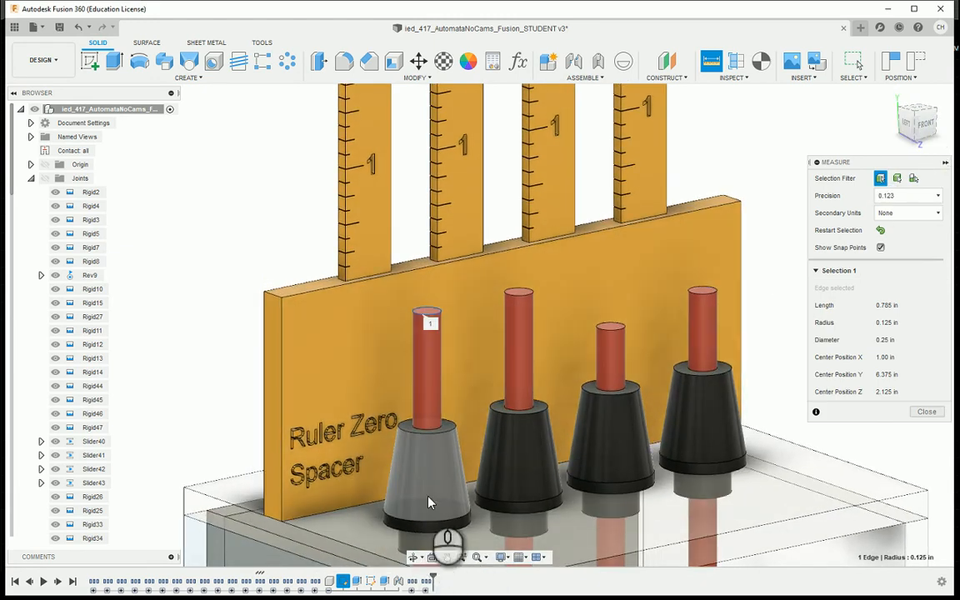
middle_click_drag(431, 481, 478, 384)
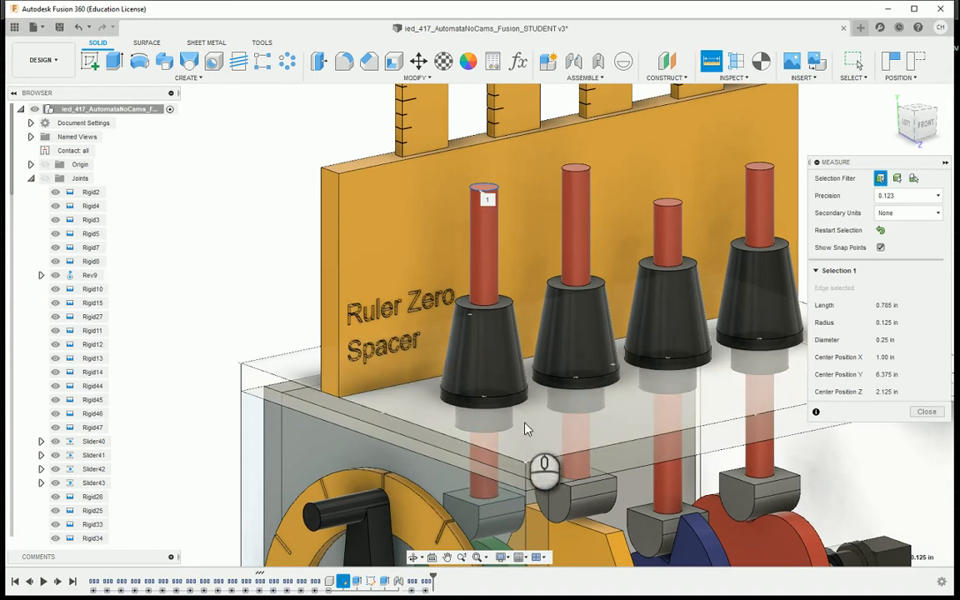
left_click(517, 401)
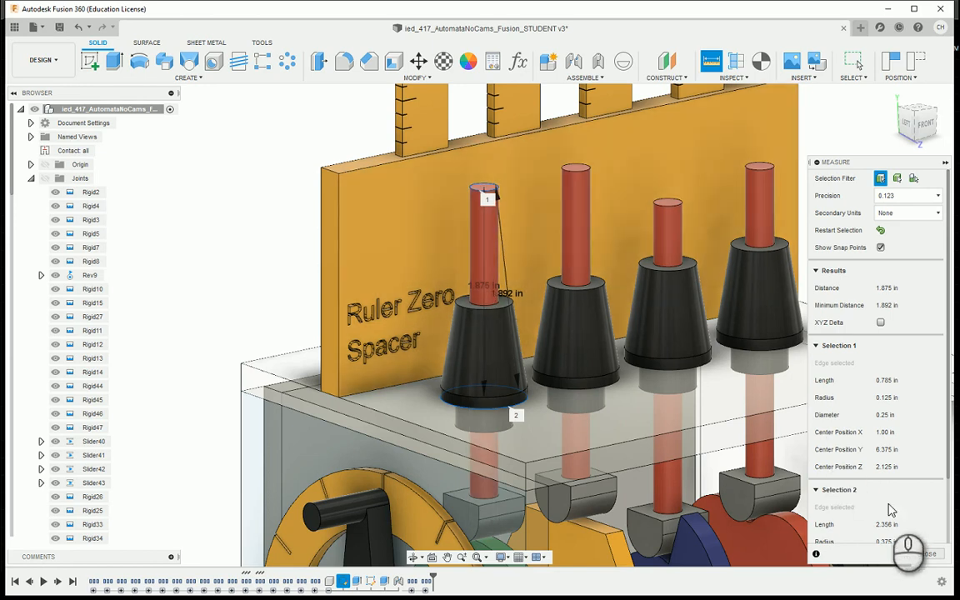
left_click(927, 555)
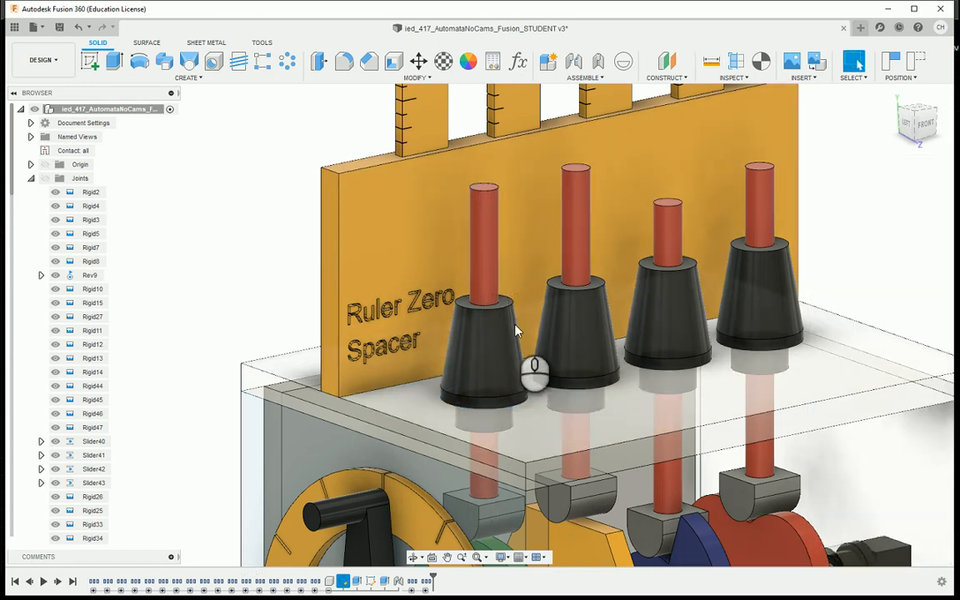
- Edit the Ruler_Spacer's first extrusion and set its distance to 1.875 in
middle_click_drag(536, 364, 367, 450, "shift")
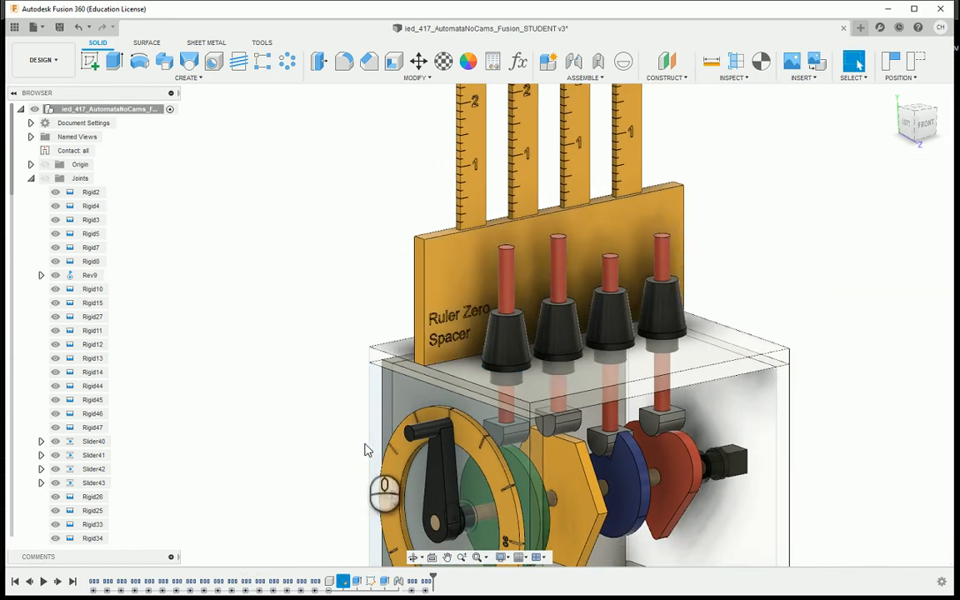
right_click(356, 581)
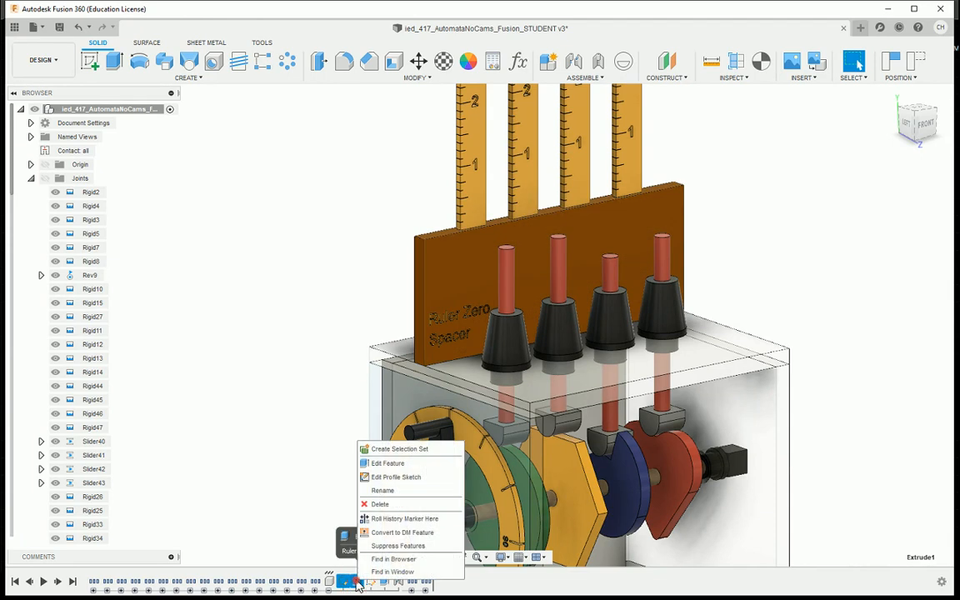
left_click(388, 458)
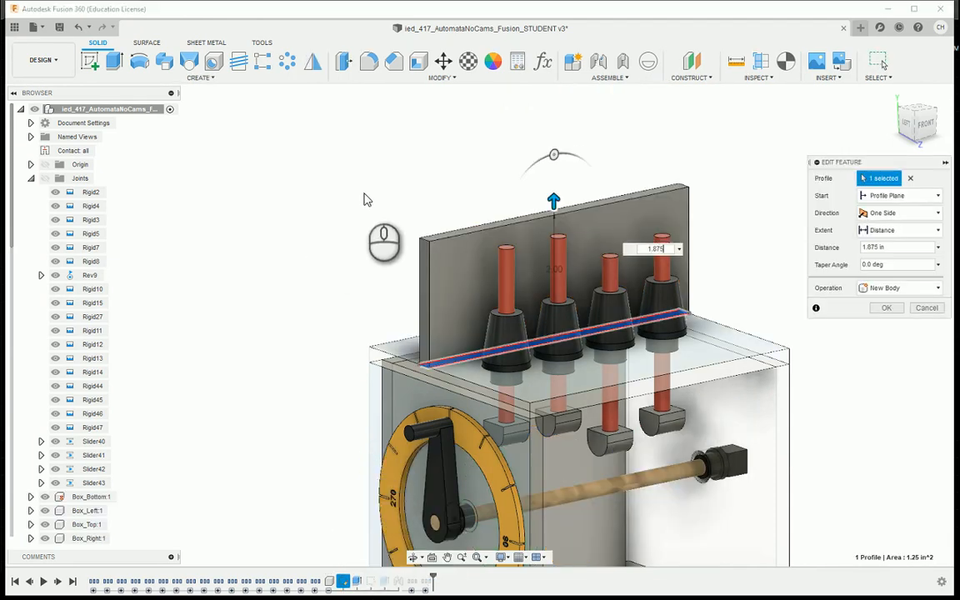
left_click(926, 125)
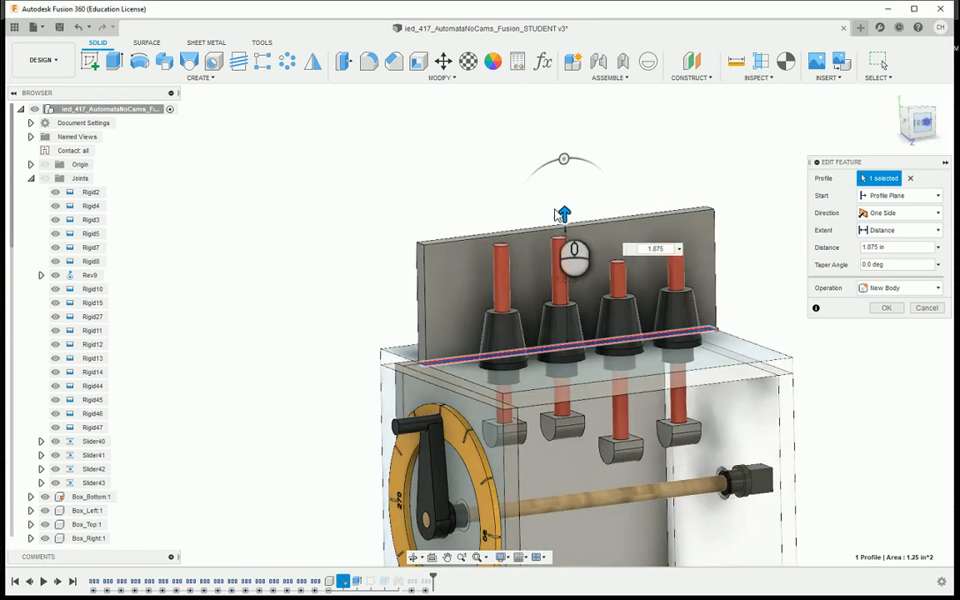
scroll(486, 236, "up", 5)
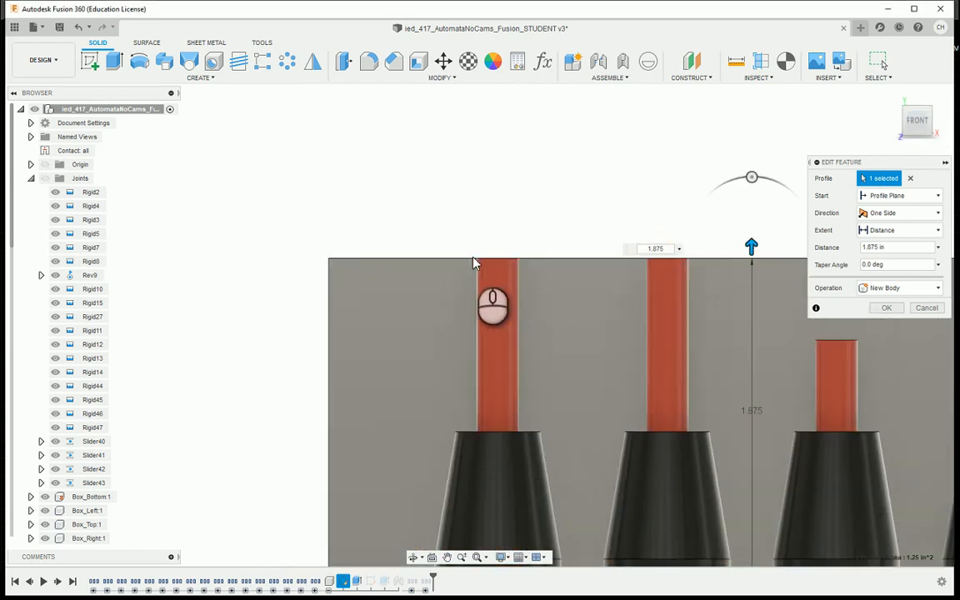
left_click(885, 308)
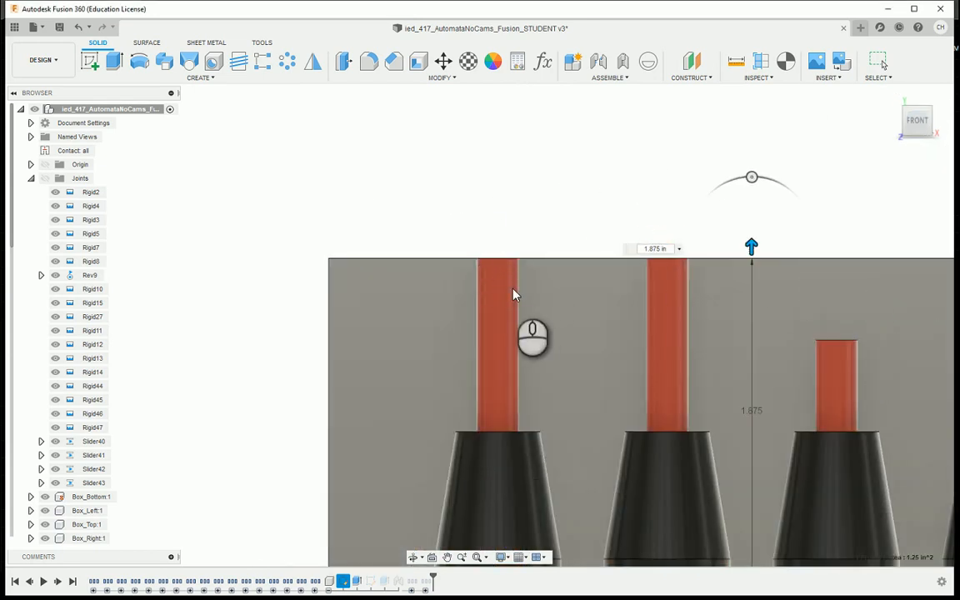
scroll(366, 269, "down", 6)
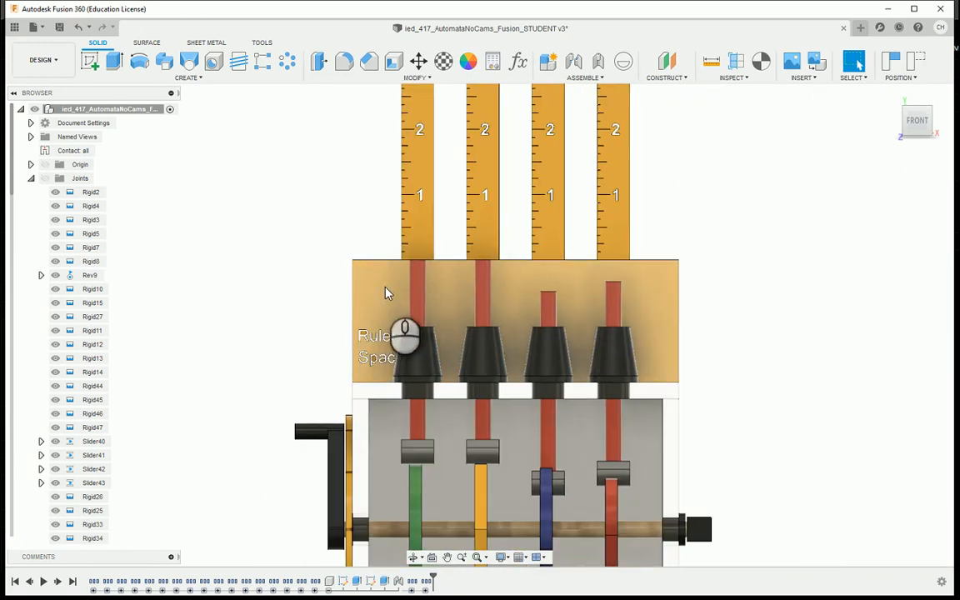
- Turn the crank handle clockwise from 0 to about 60 degrees on the dial to move the followers against the rulers
left_click(899, 123)
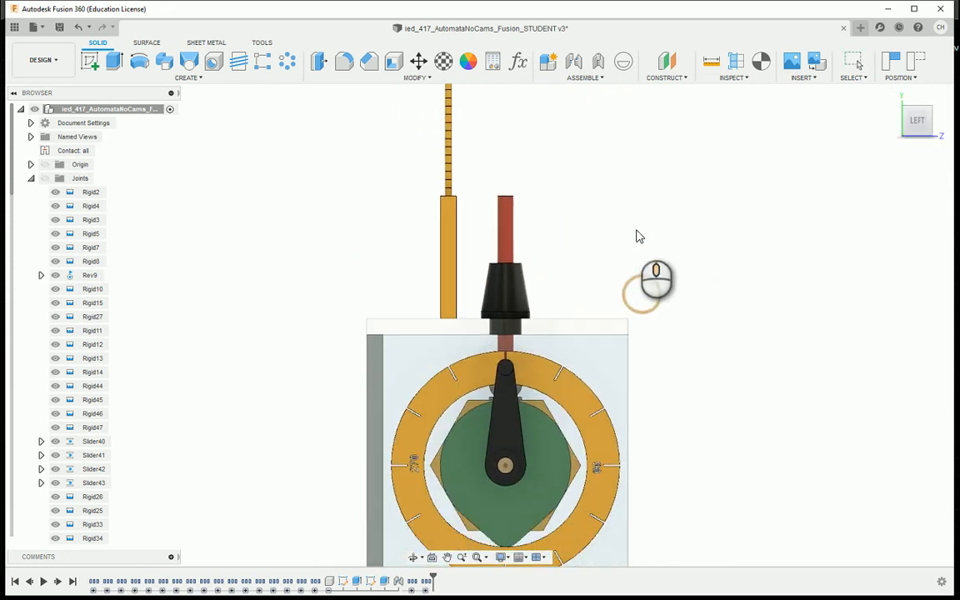
left_click_drag(912, 132, 863, 152)
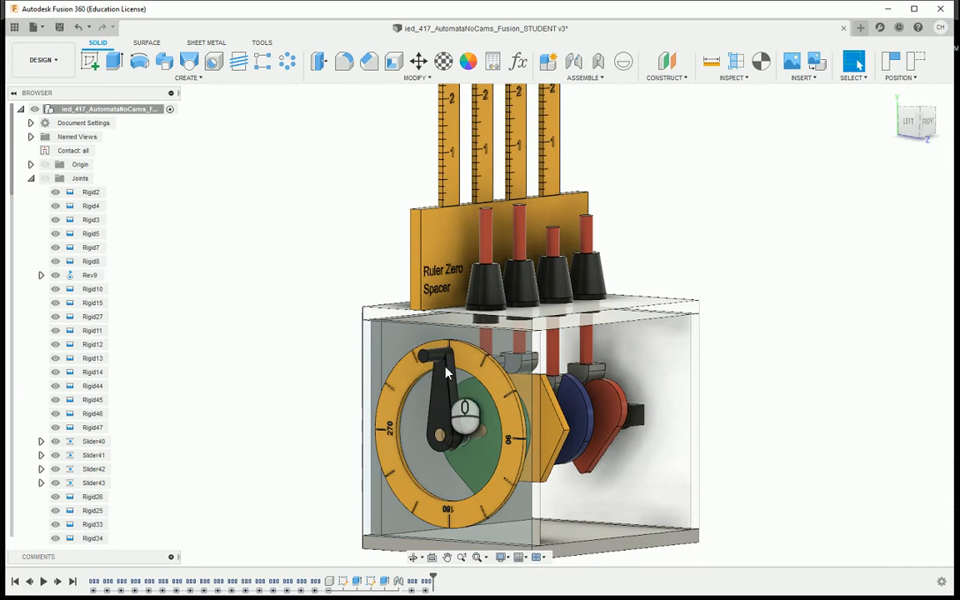
left_click_drag(437, 358, 481, 422)
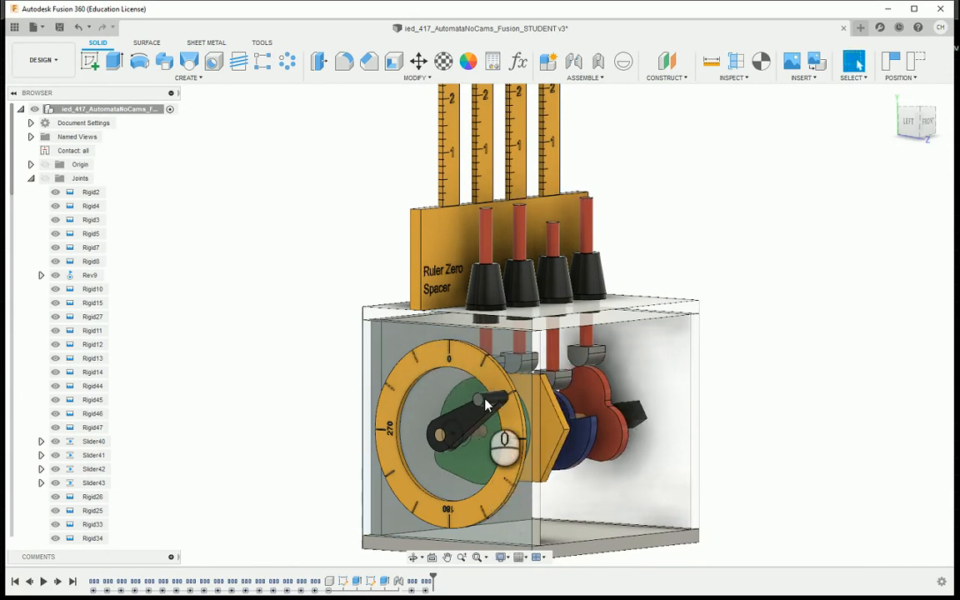
- Try to turn the crank handle clockwise past about 60 degrees on the dial
left_click_drag(487, 399, 494, 439)
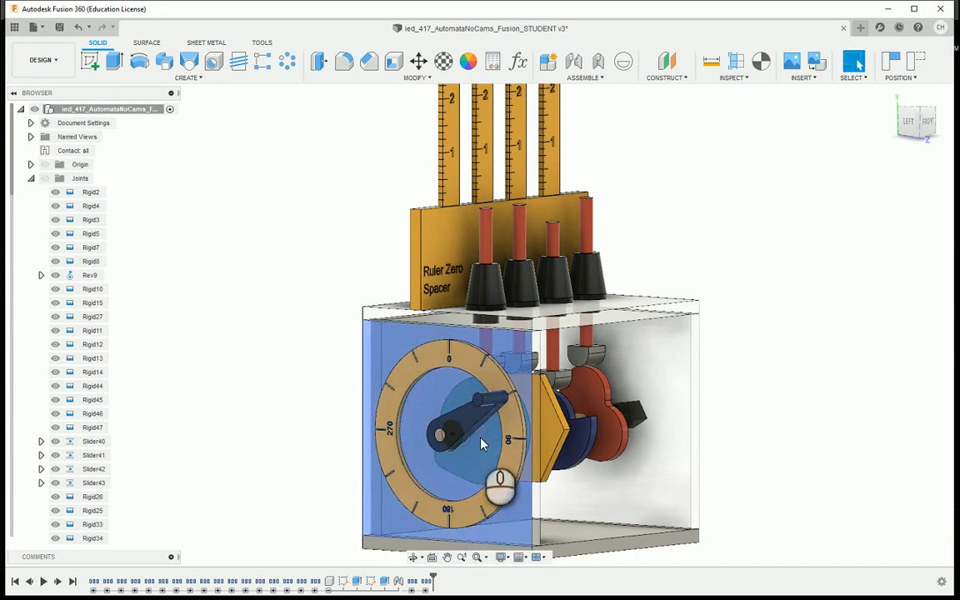
mouse_move(488, 395)
left_mouse_down()
mouse_move(493, 409)
mouse_move(483, 404)
left_mouse_up()
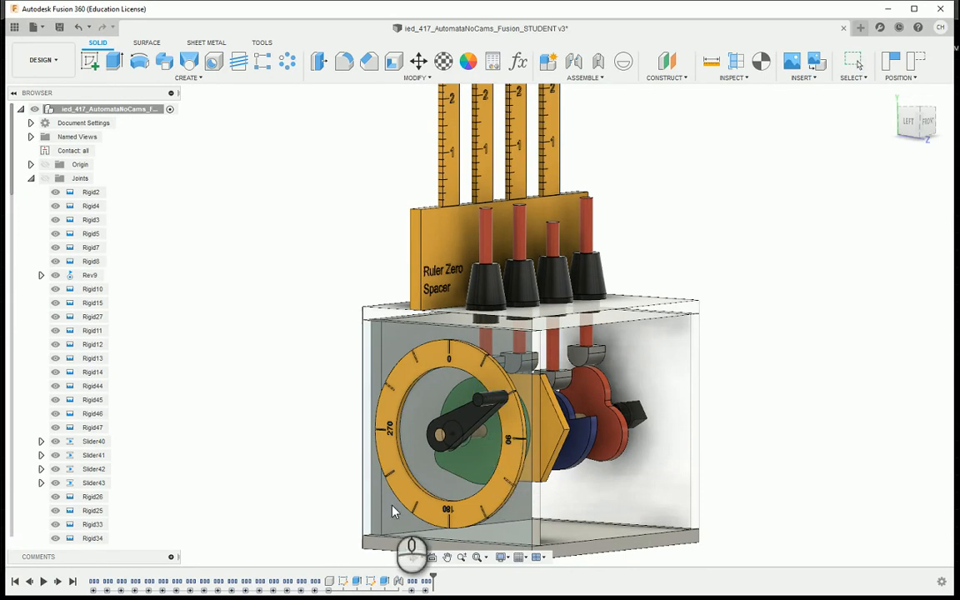
- Suppress the inserts of the red heart cam, the blue cam and the yellow hexagonal cam in the expanded timeline group
left_click(327, 590)
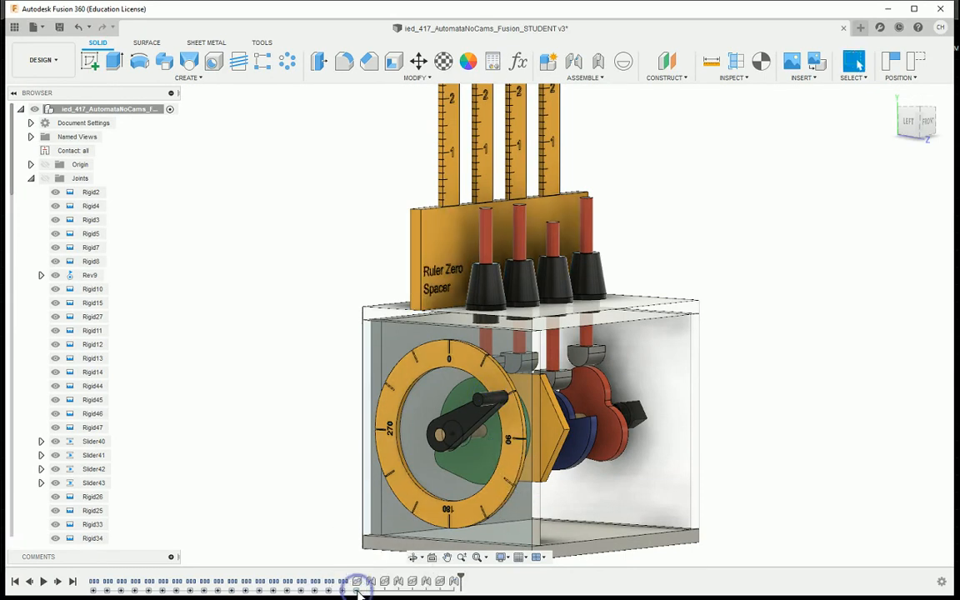
right_click(440, 582)
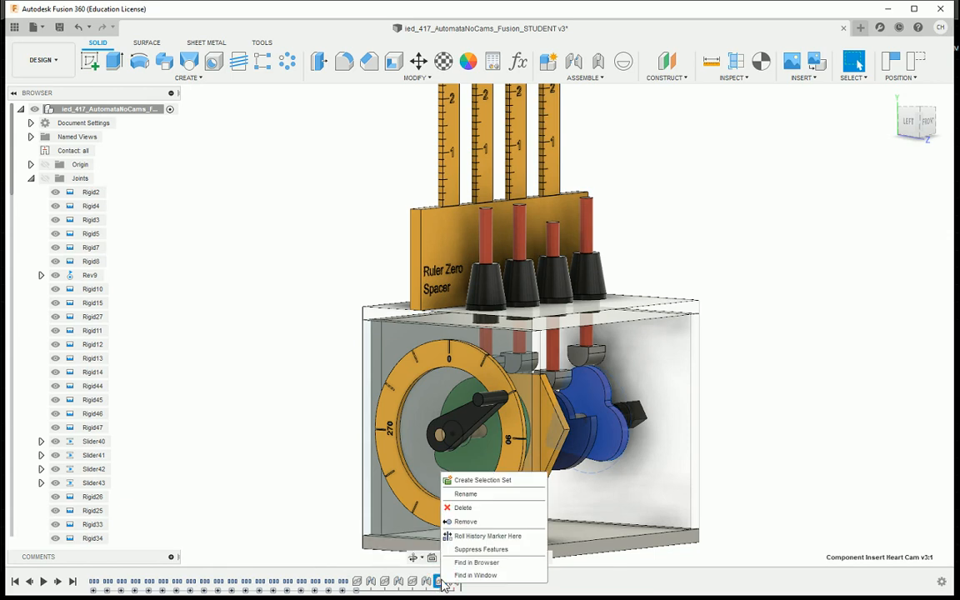
left_click(456, 552)
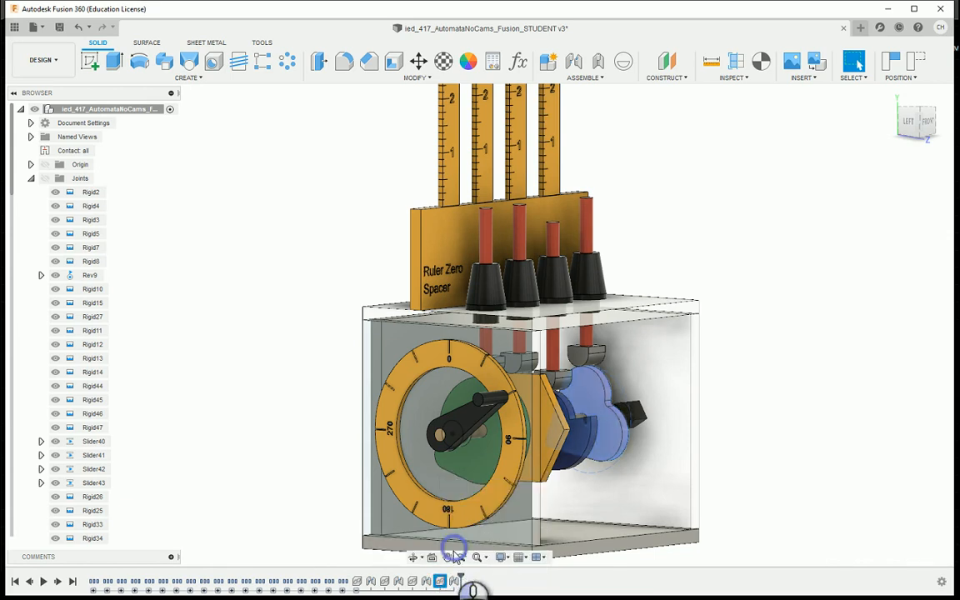
right_click(413, 580)
left_click(427, 545)
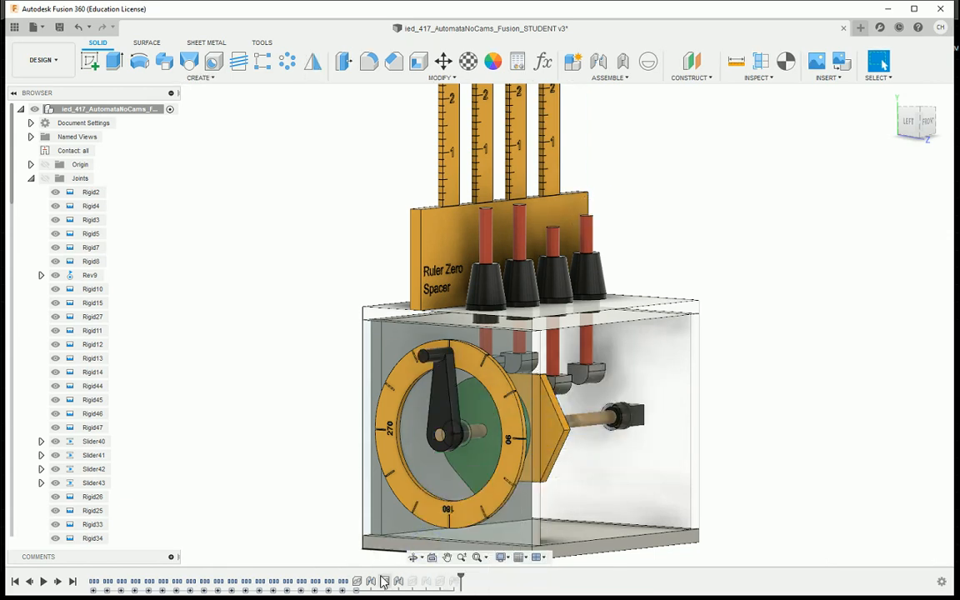
right_click(383, 581)
left_click(398, 545)
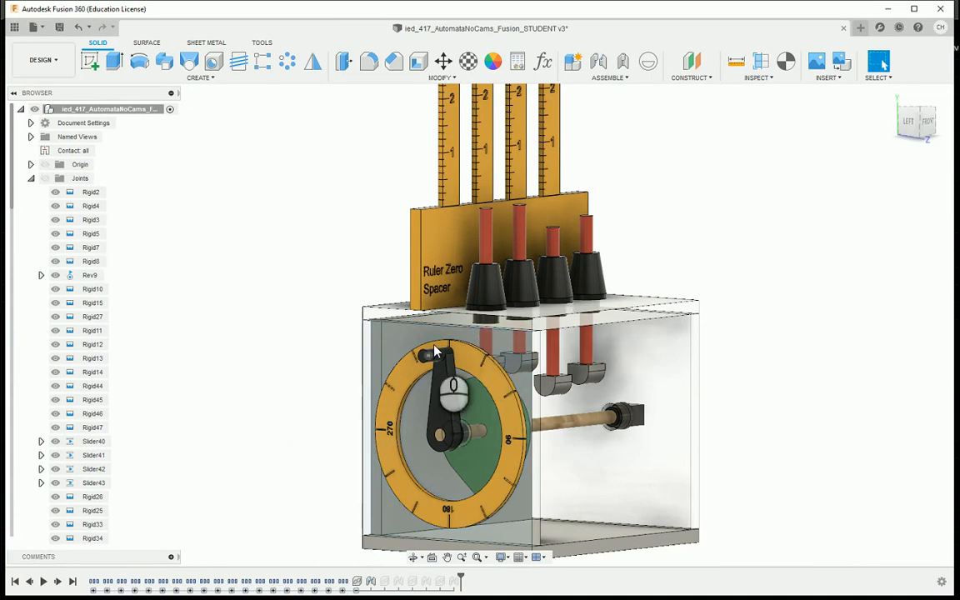
- Test-turn the crank handle clockwise with only the green cam on the shaft, and send joint Rev9 to its home position
left_click_drag(435, 357, 521, 385)
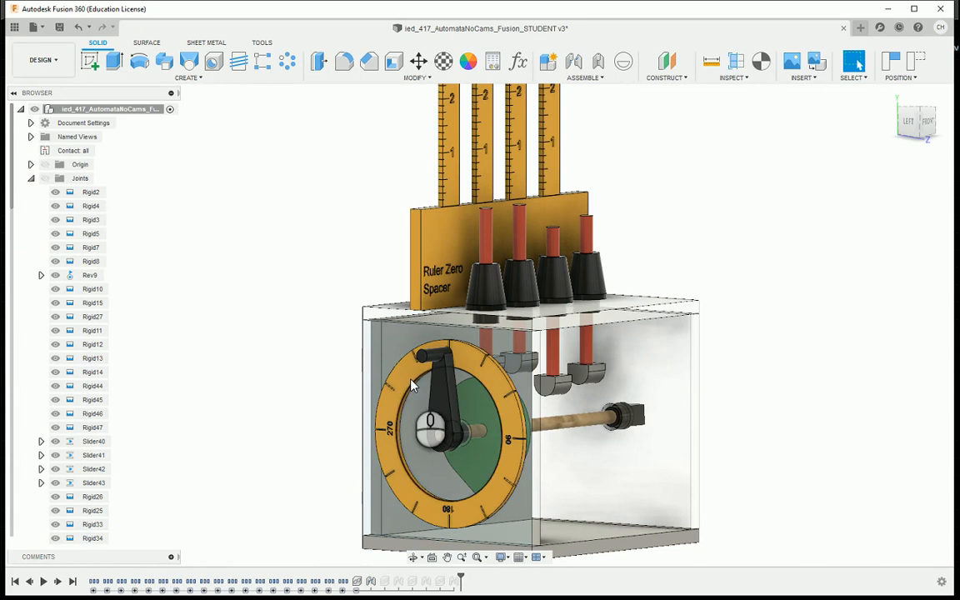
right_click(90, 276)
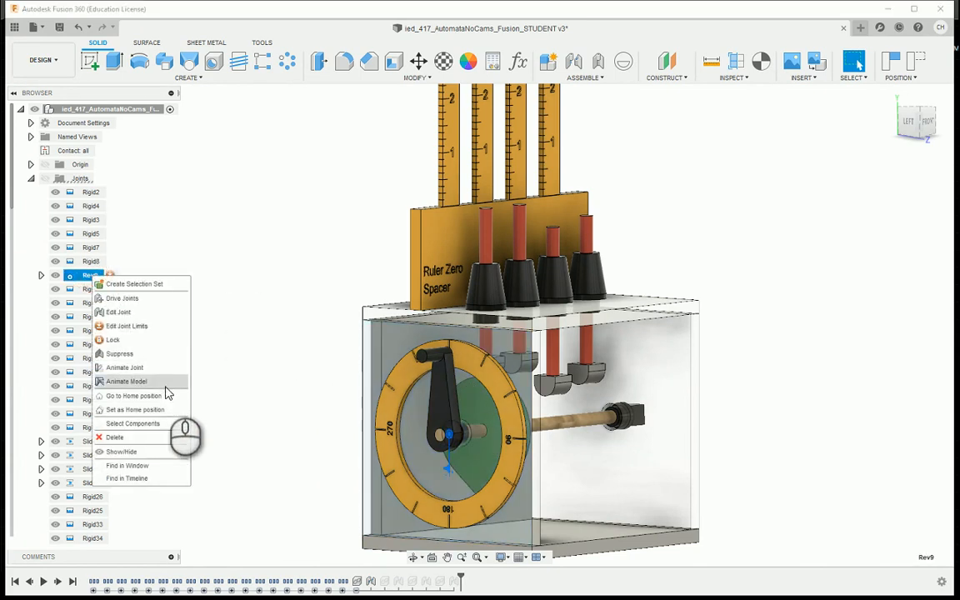
left_click(167, 395)
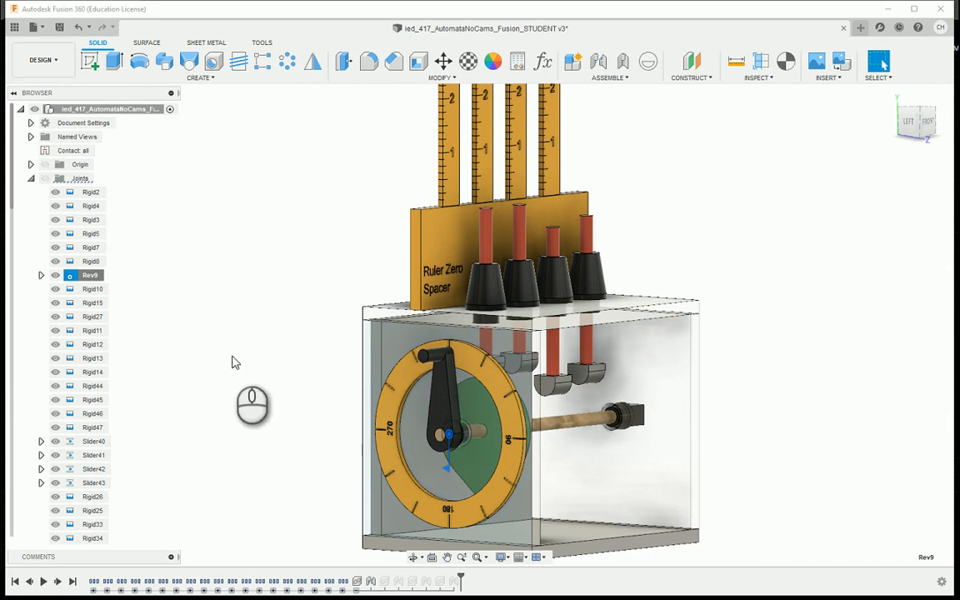
- Turn the crank handle clockwise to about 220 degrees and on to 0 to check the green cam, and return Rev9 to home
left_click_drag(947, 119, 900, 119)
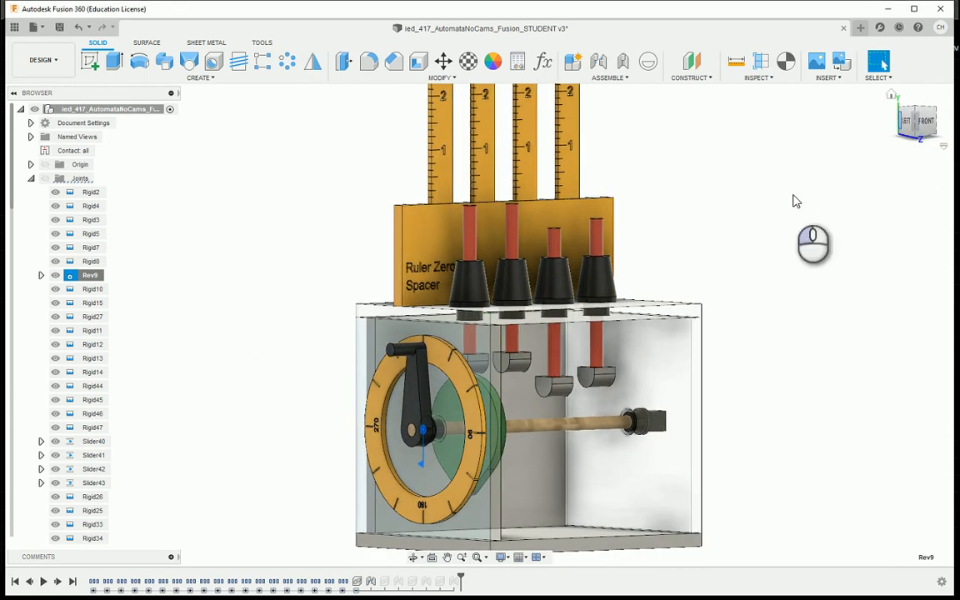
left_click_drag(407, 354, 448, 366)
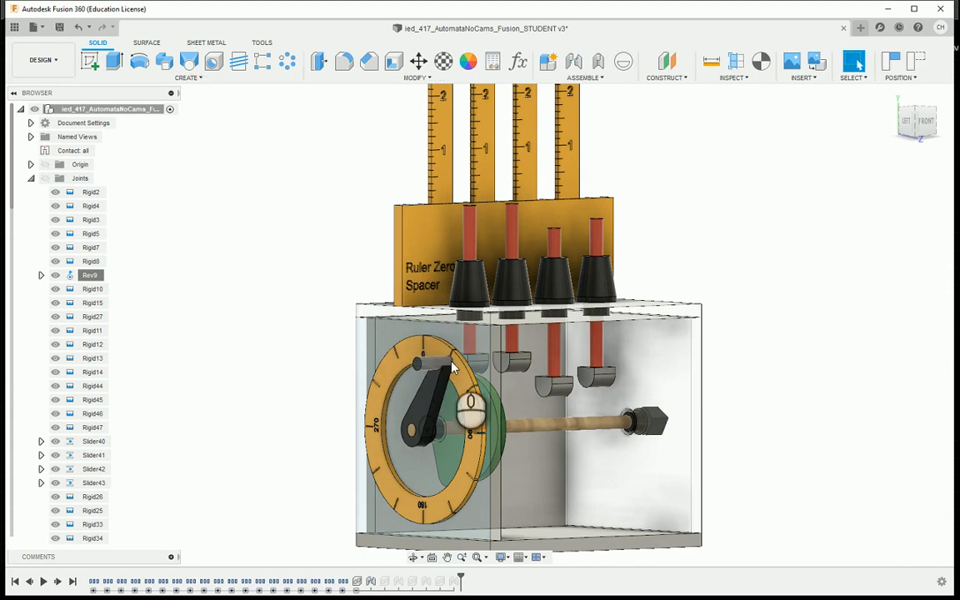
left_click(915, 126)
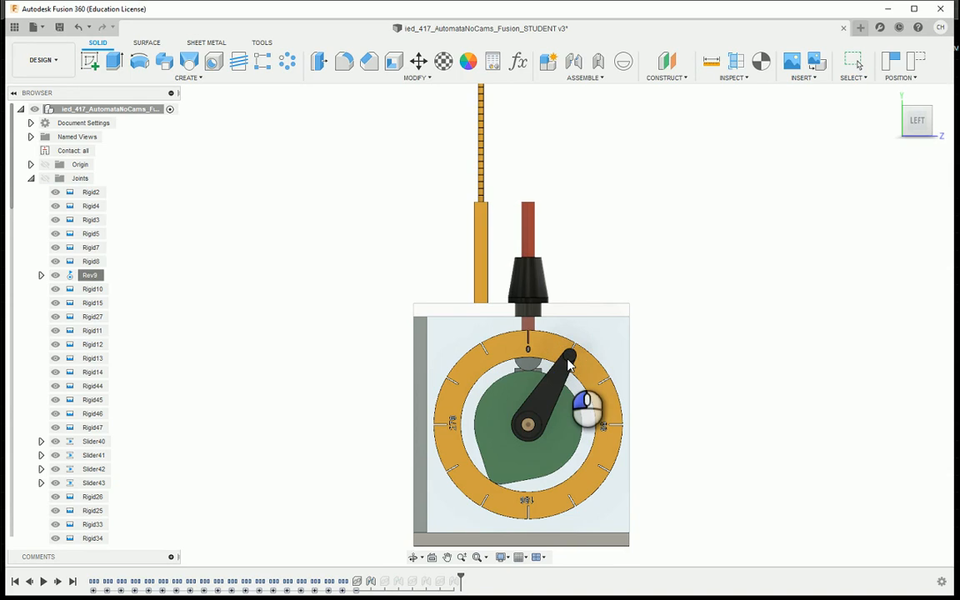
left_click_drag(569, 364, 360, 472)
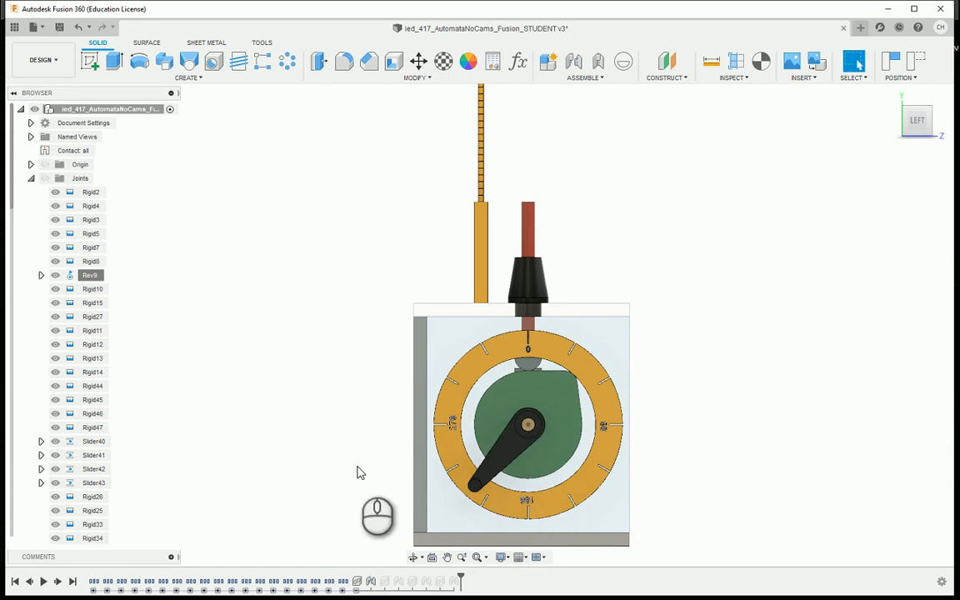
left_click_drag(481, 477, 535, 323)
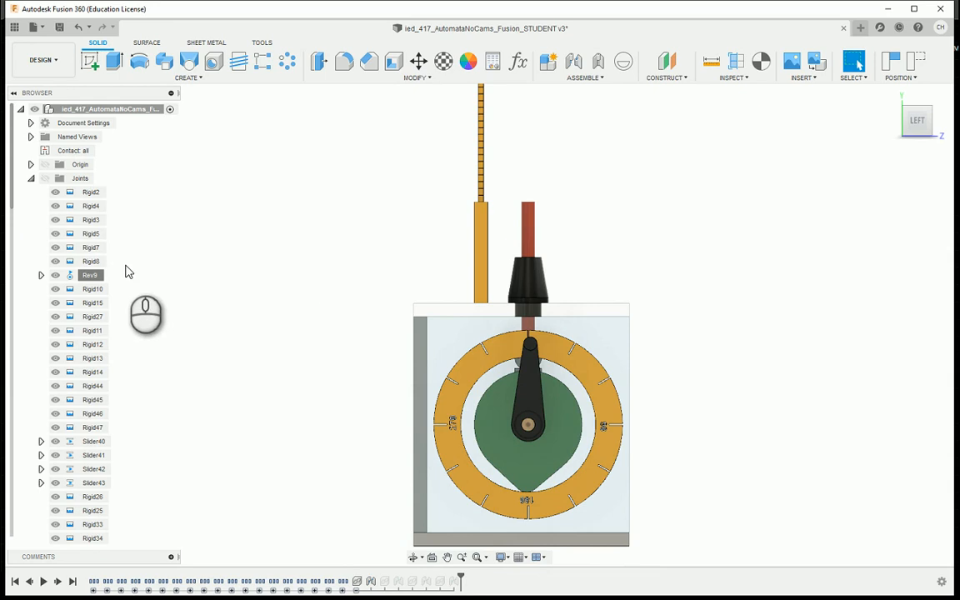
right_click(97, 275)
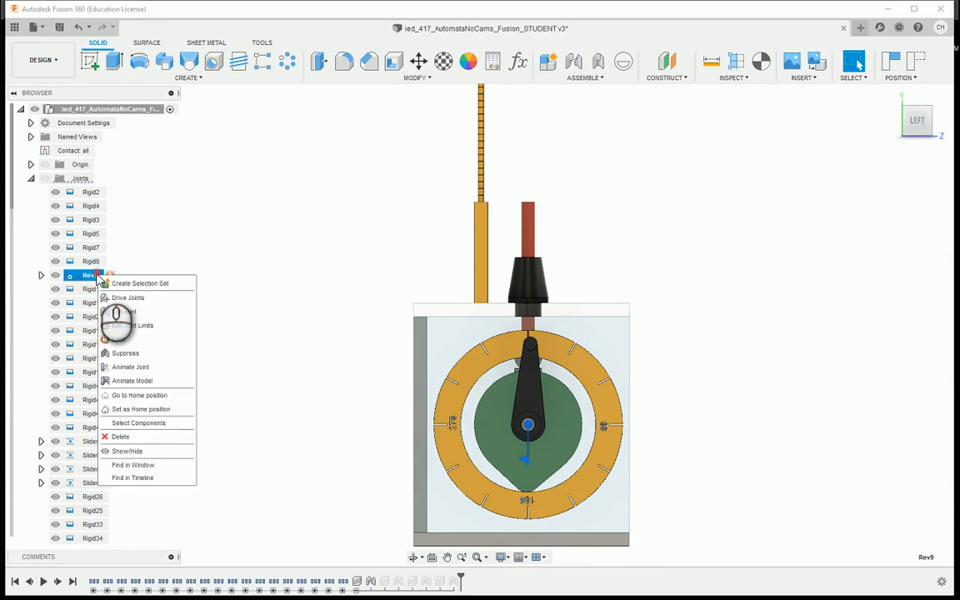
left_click(164, 397)
- Set joint Rev9's alignment angle to 180 degrees and inspect where the green cam's point meets its follower
right_click(96, 276)
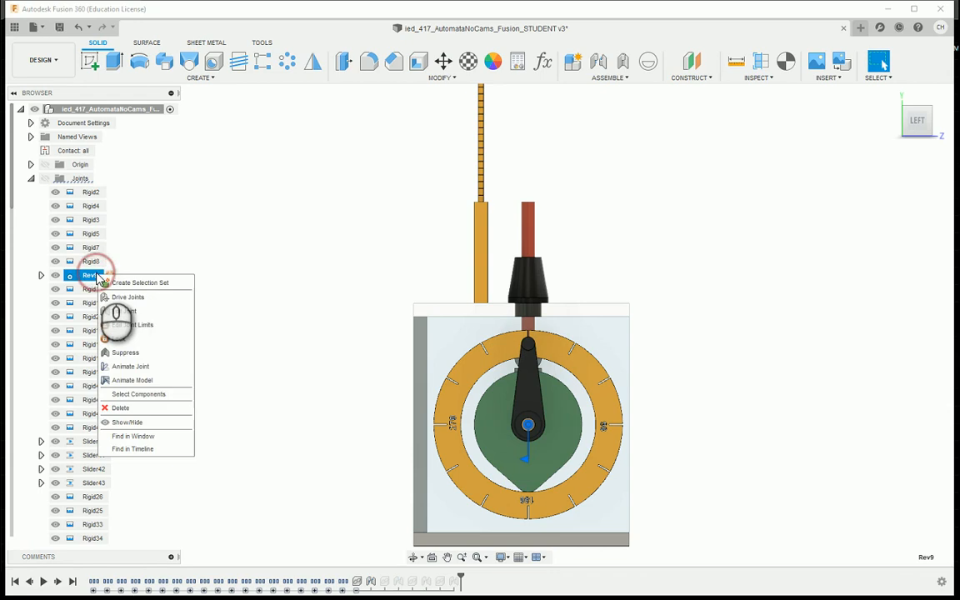
left_click(164, 310)
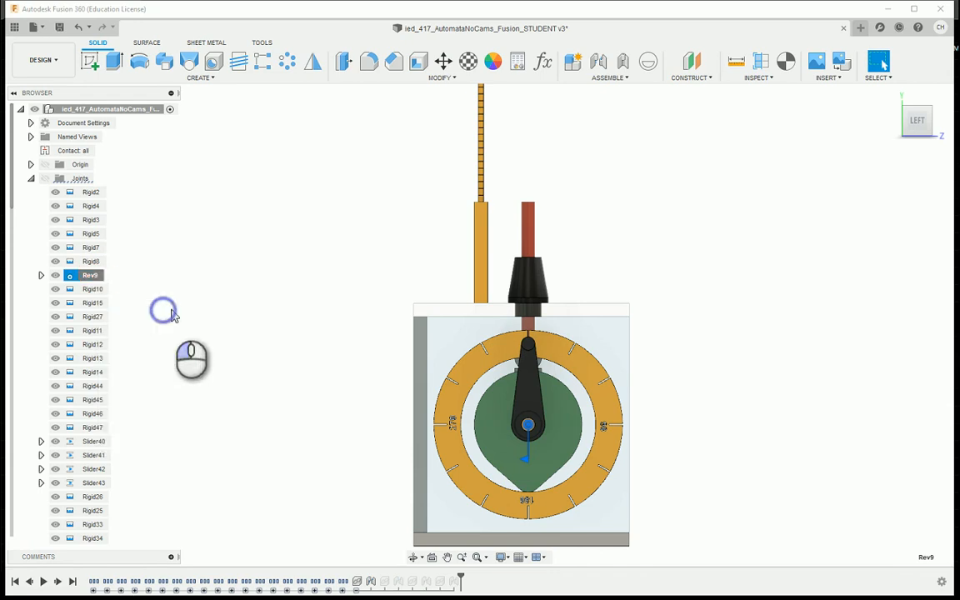
left_click(867, 328)
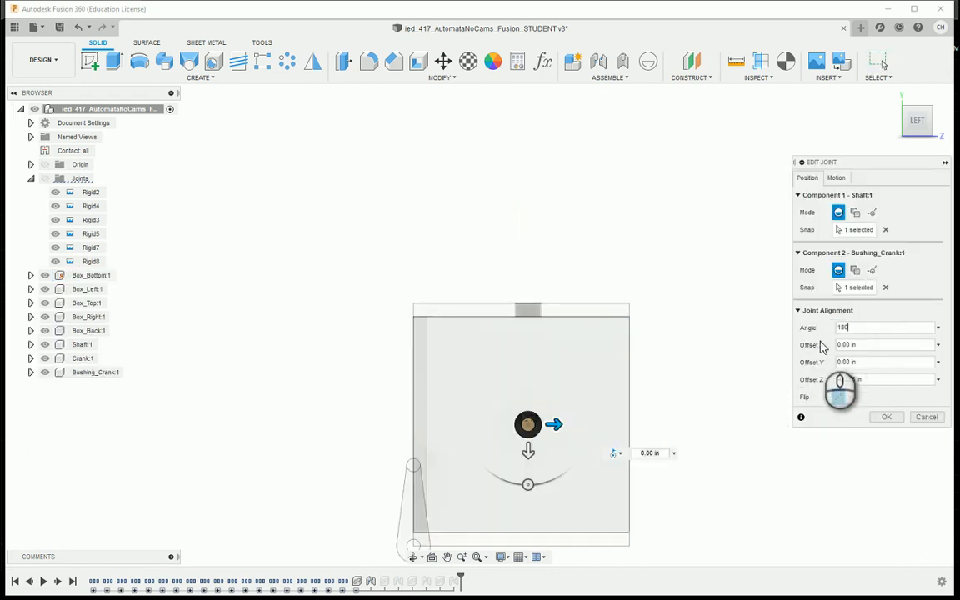
type("180")
left_click(886, 417)
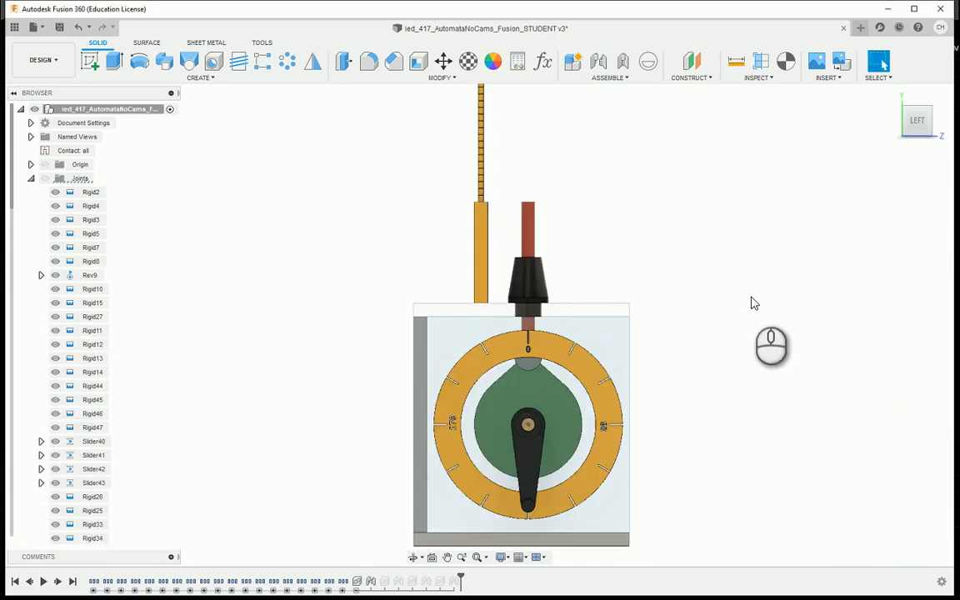
left_click_drag(913, 119, 725, 124)
scroll(410, 380, "up", 2)
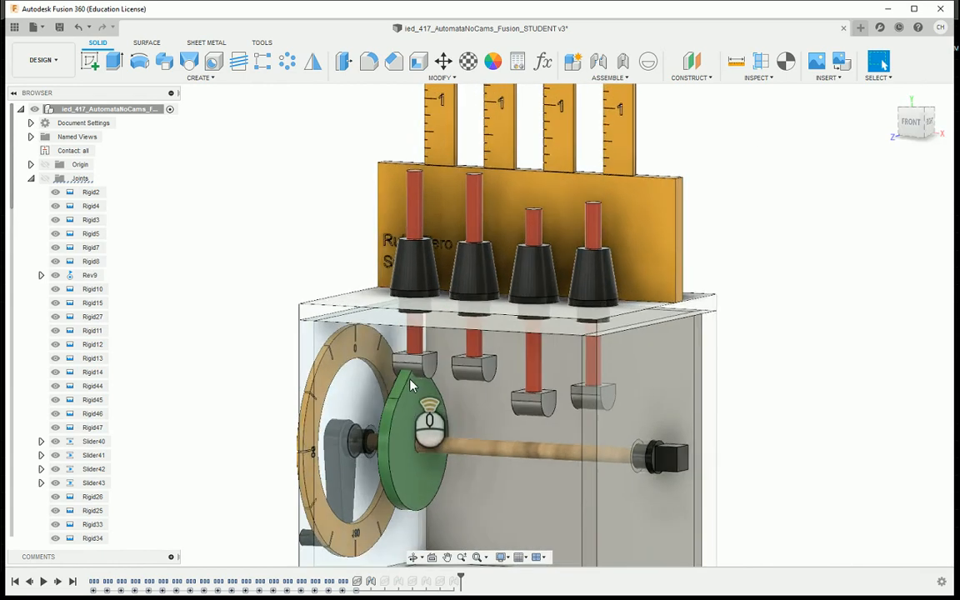
scroll(410, 385, "up", 3)
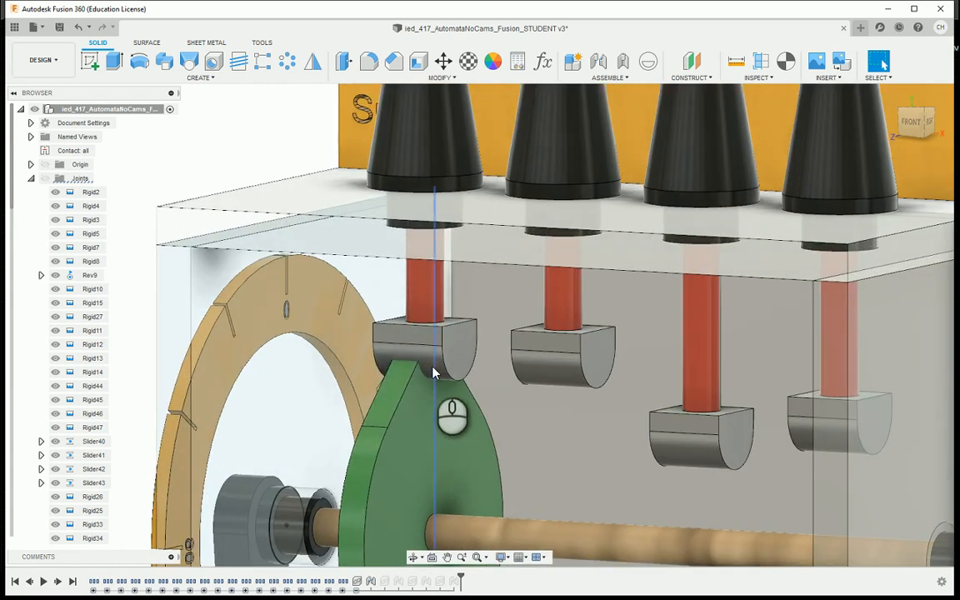
left_click_drag(433, 372, 418, 372)
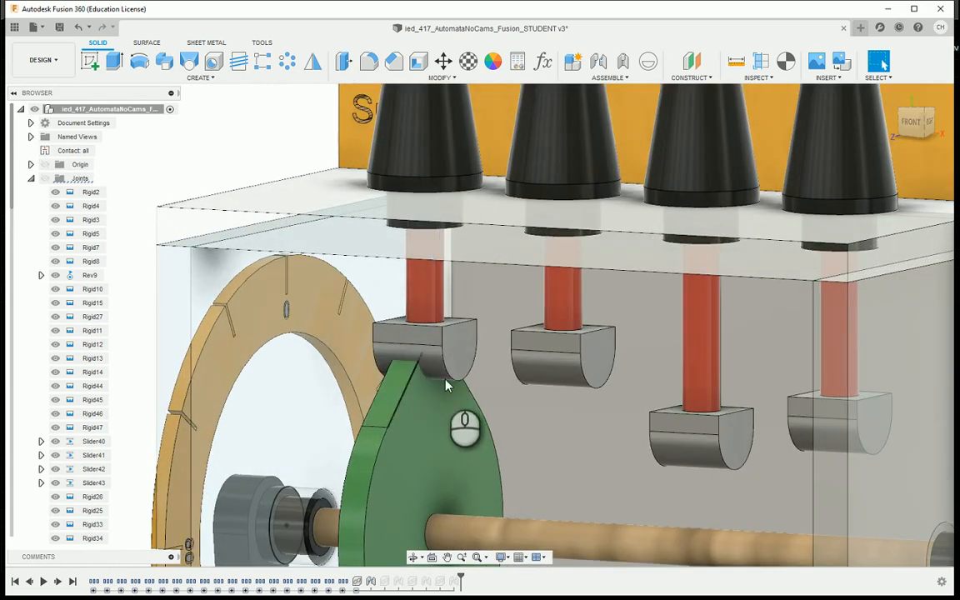
scroll(400, 371, "down", 5)
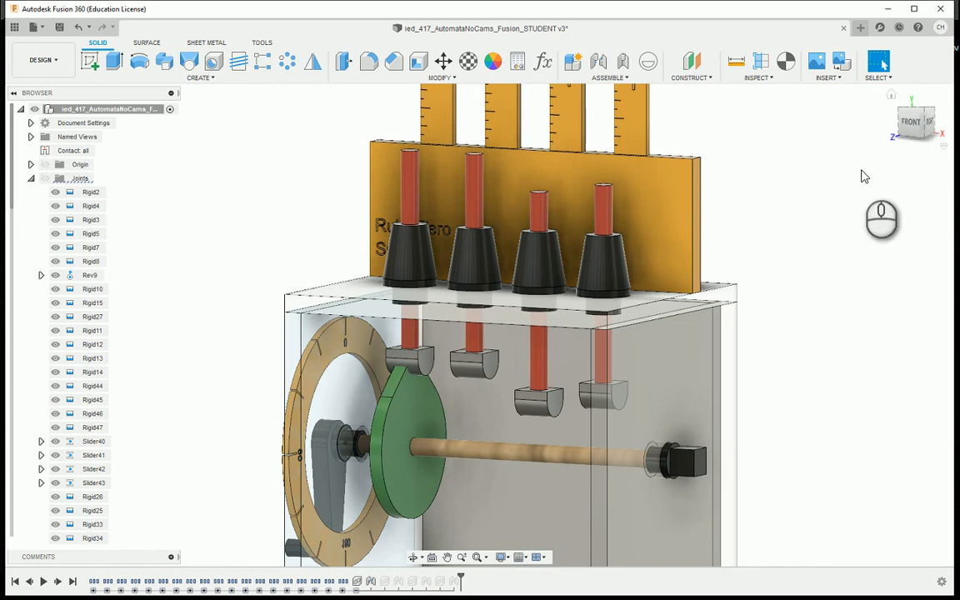
- Set joint Rev9's alignment angle to 0 degrees
left_click(100, 275)
right_click(104, 275)
left_click(157, 312)
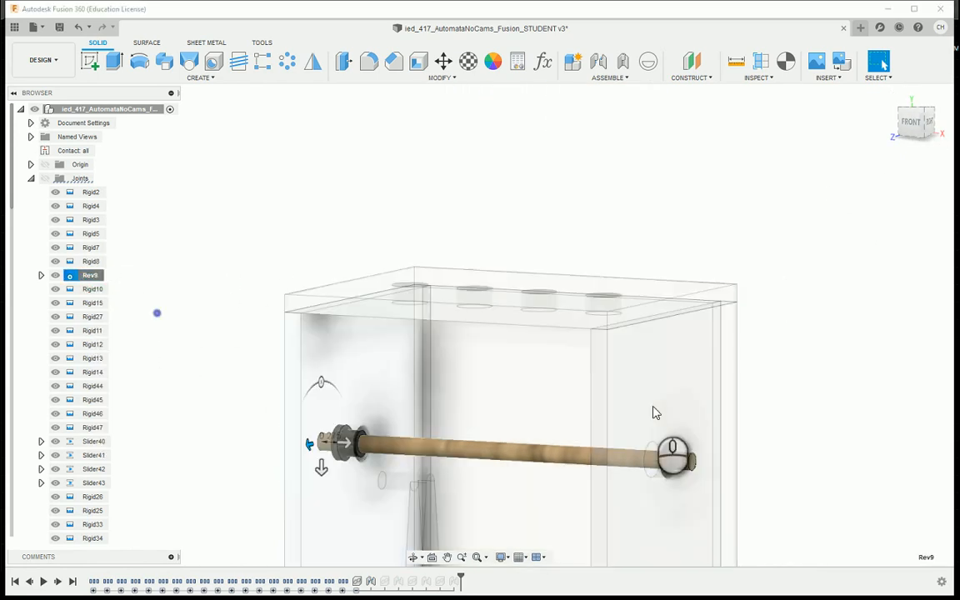
left_click(847, 328)
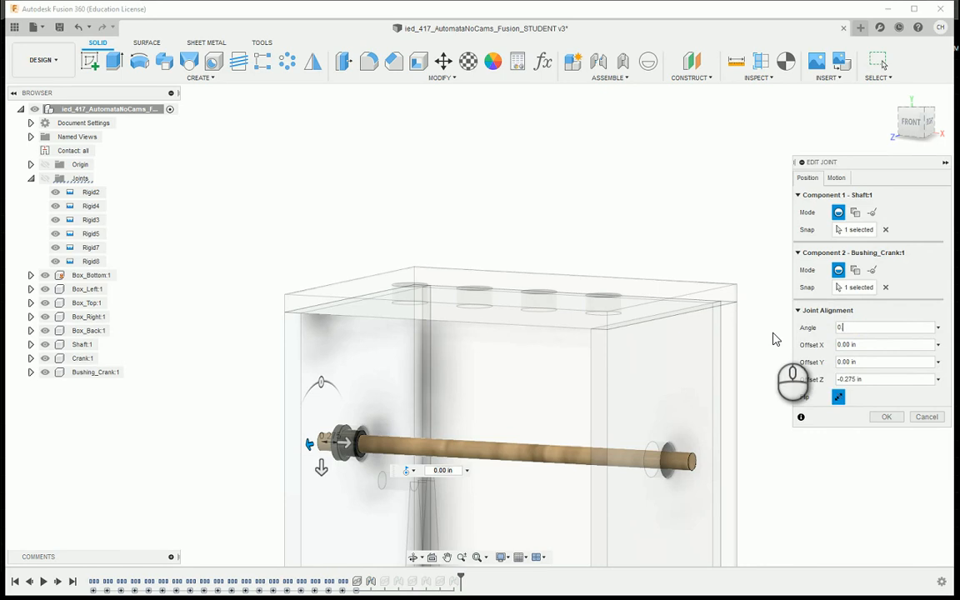
left_click(884, 417)
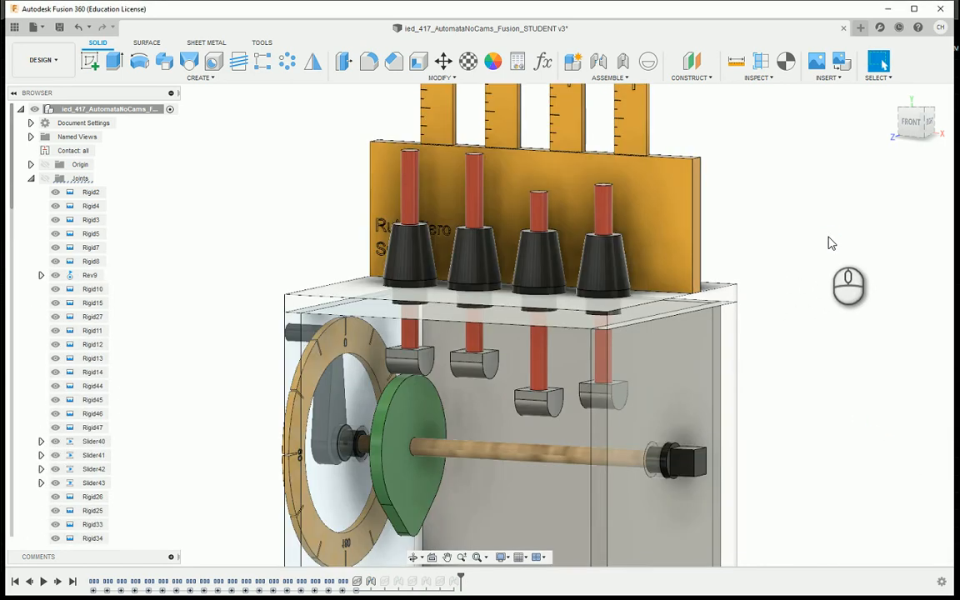
- Animate joint Rev9 and examine the follower nearest the crank against its ruler from the front and at an angle
left_click(912, 123)
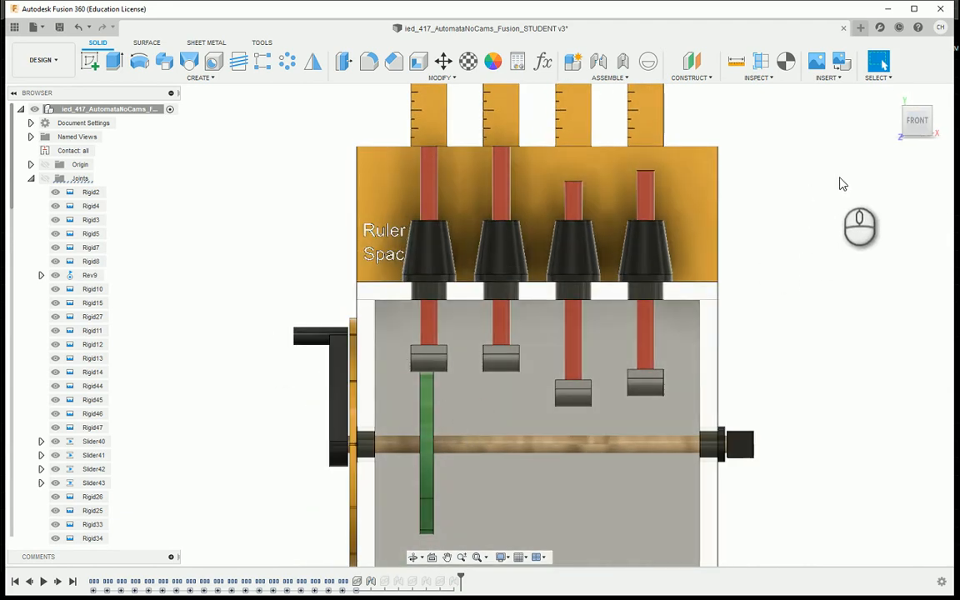
left_click_drag(921, 123, 959, 127)
right_click(85, 278)
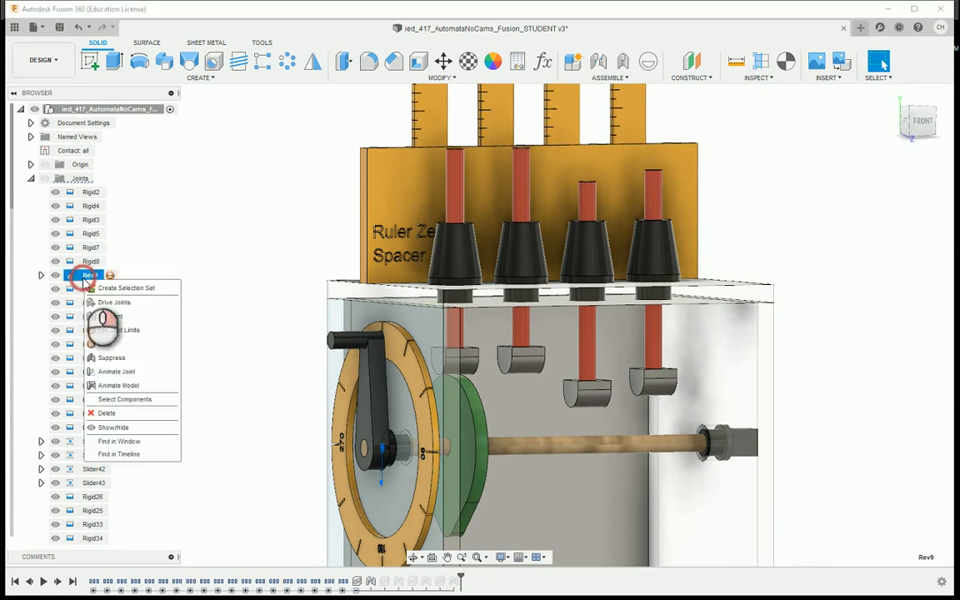
left_click(146, 373)
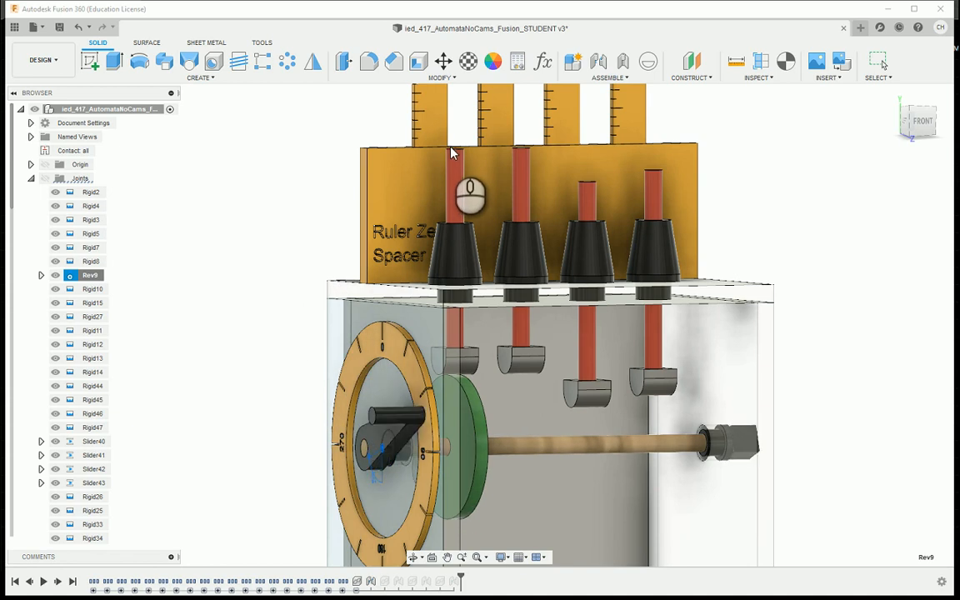
left_click(922, 120)
middle_click_drag(449, 208, 454, 362)
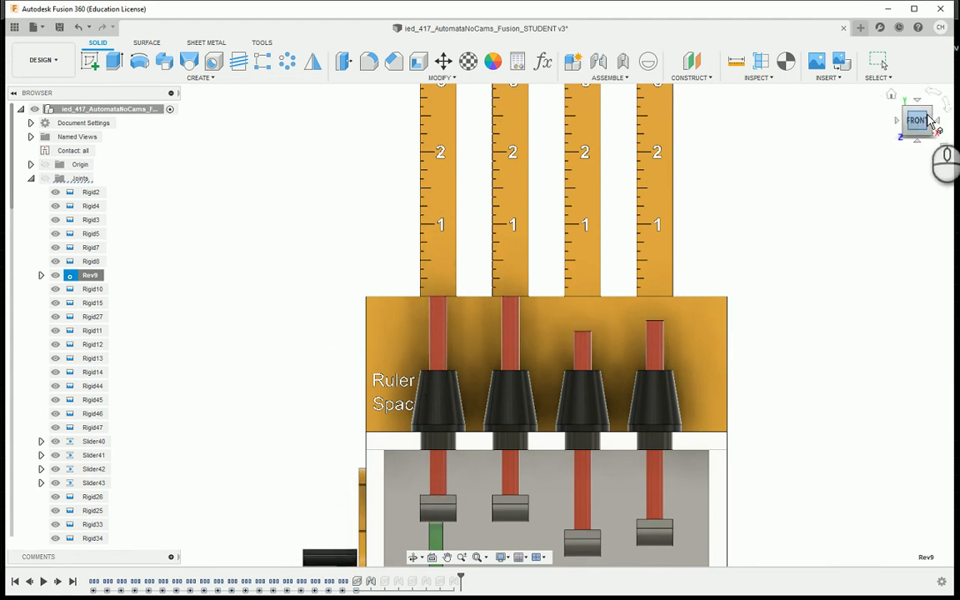
mouse_move(928, 127)
left_mouse_down()
mouse_move(949, 122)
mouse_move(916, 131)
left_mouse_up()
middle_click_drag(743, 235, 738, 133)
scroll(737, 134, "down", 2)
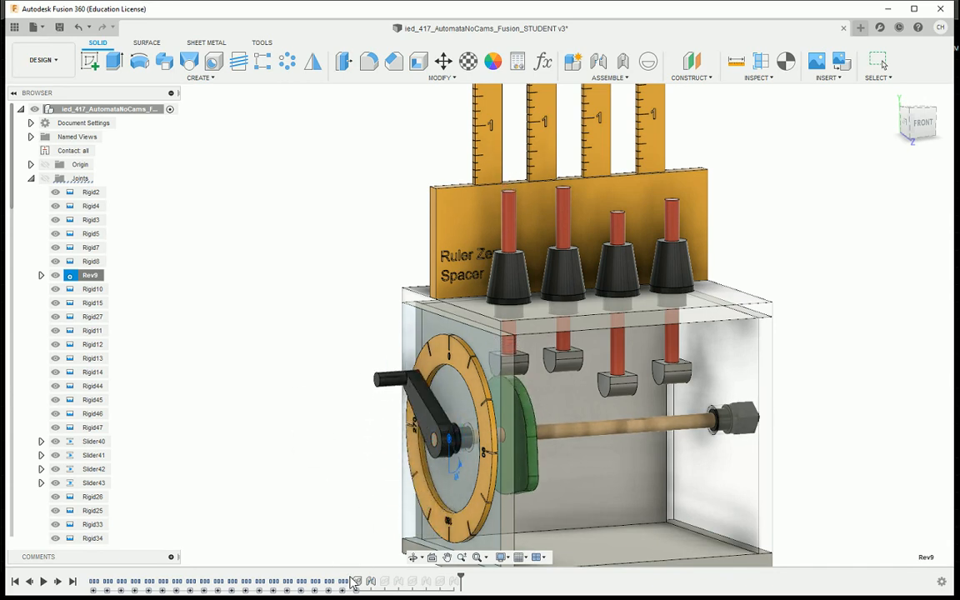
- Collapse the cams' timeline group and stop the joint animation
left_click(358, 592)
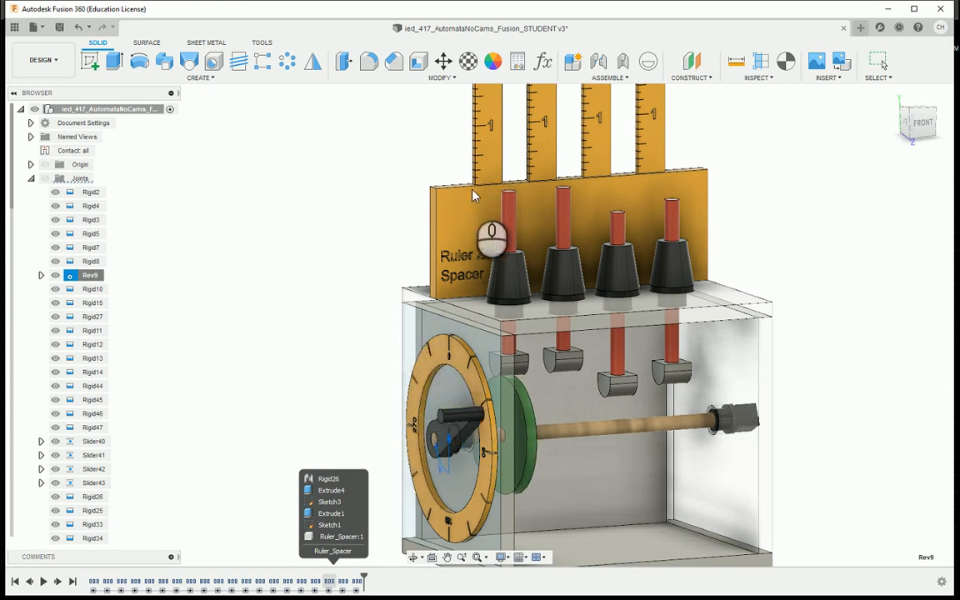
left_click(318, 223)
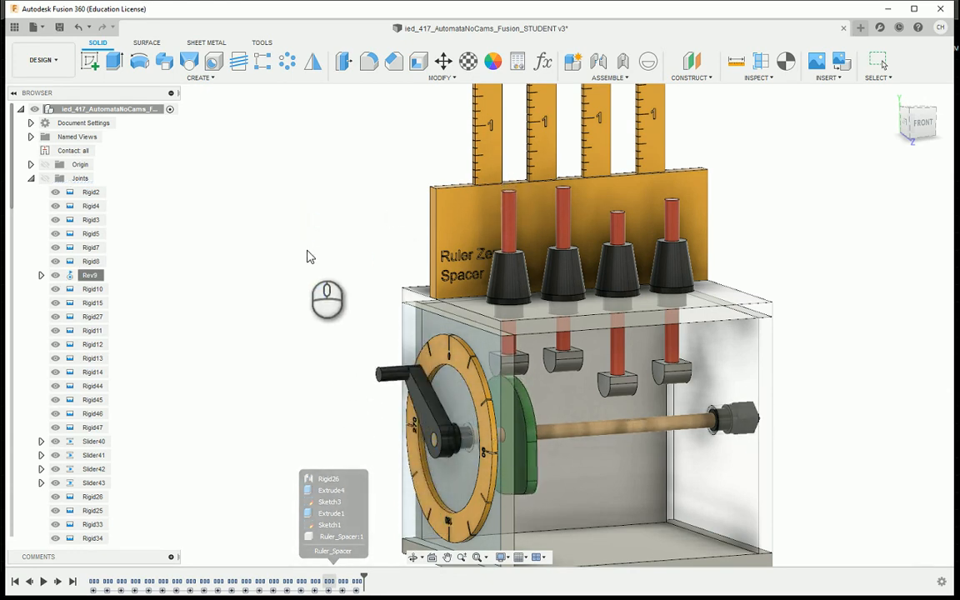